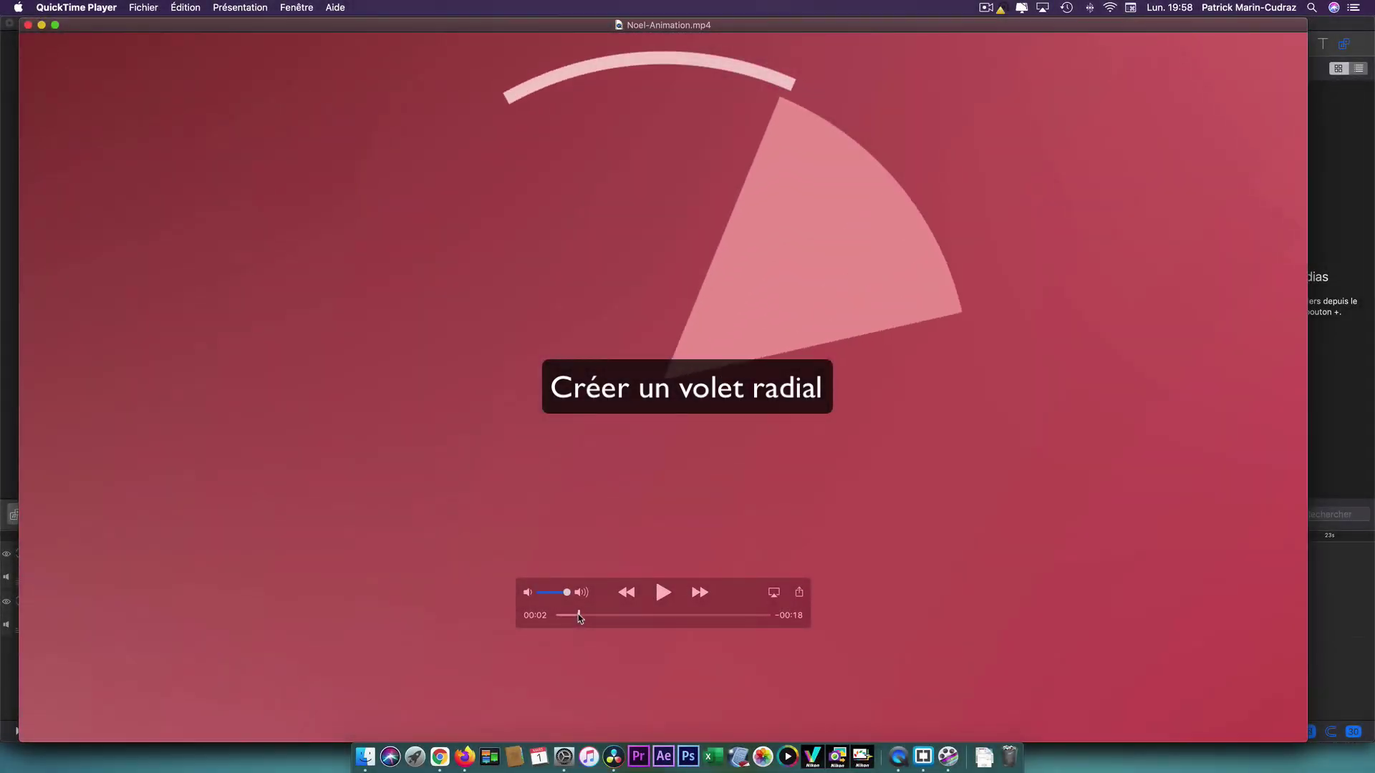
Scrub the finished radial wipe preview in QuickTime from 00:02 to 00:03
left_click_drag(579, 614, 617, 615)
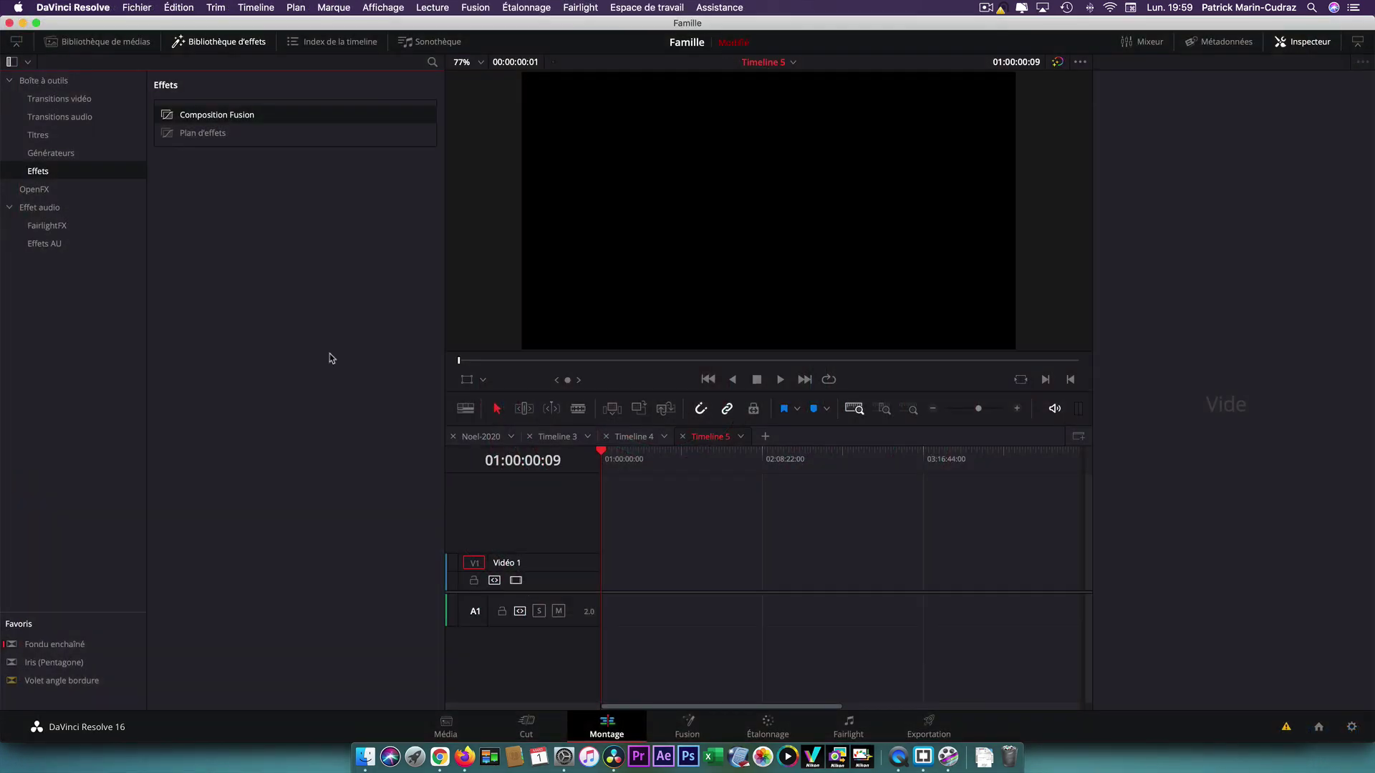
Drop a Fusion Composition clip onto V1 of Timeline 5 and switch to the Fusion page
left_click_drag(167, 118, 609, 577)
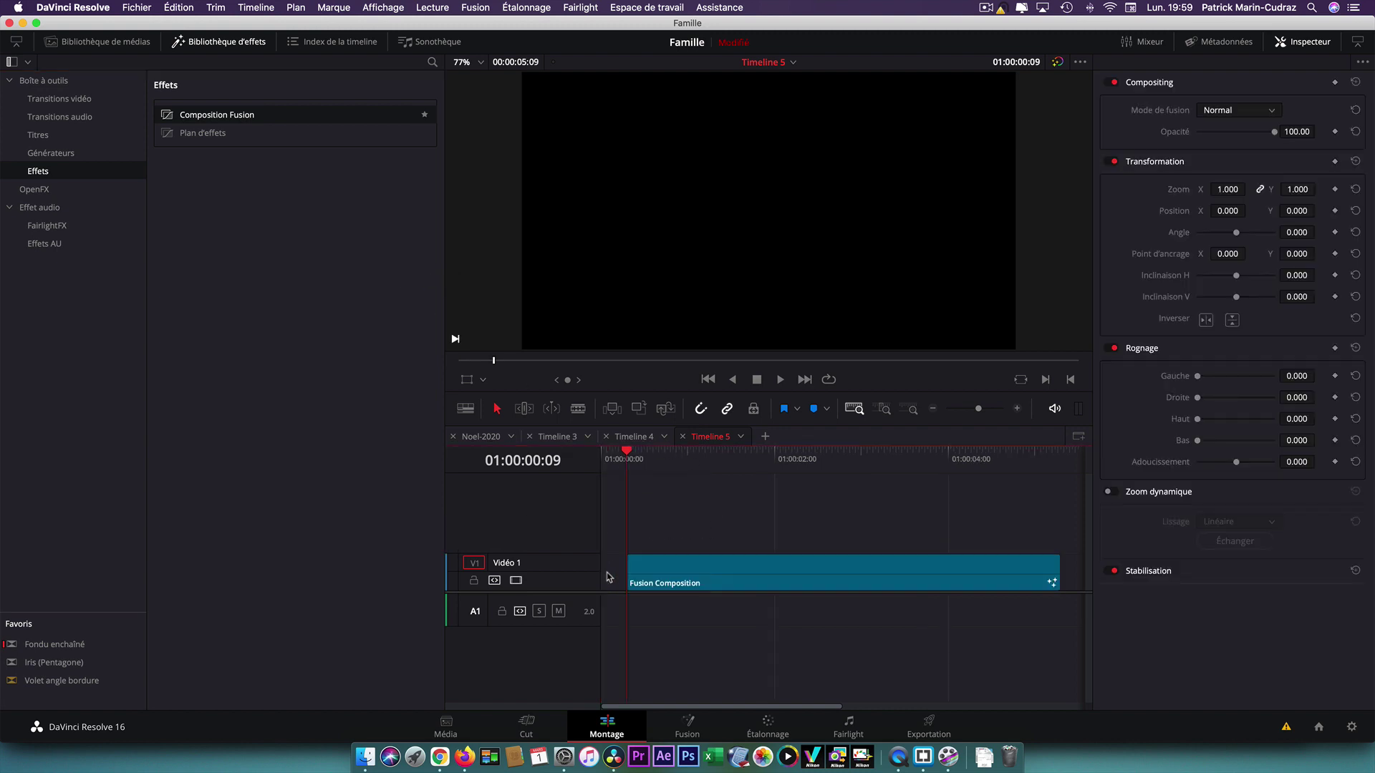
left_click(688, 727)
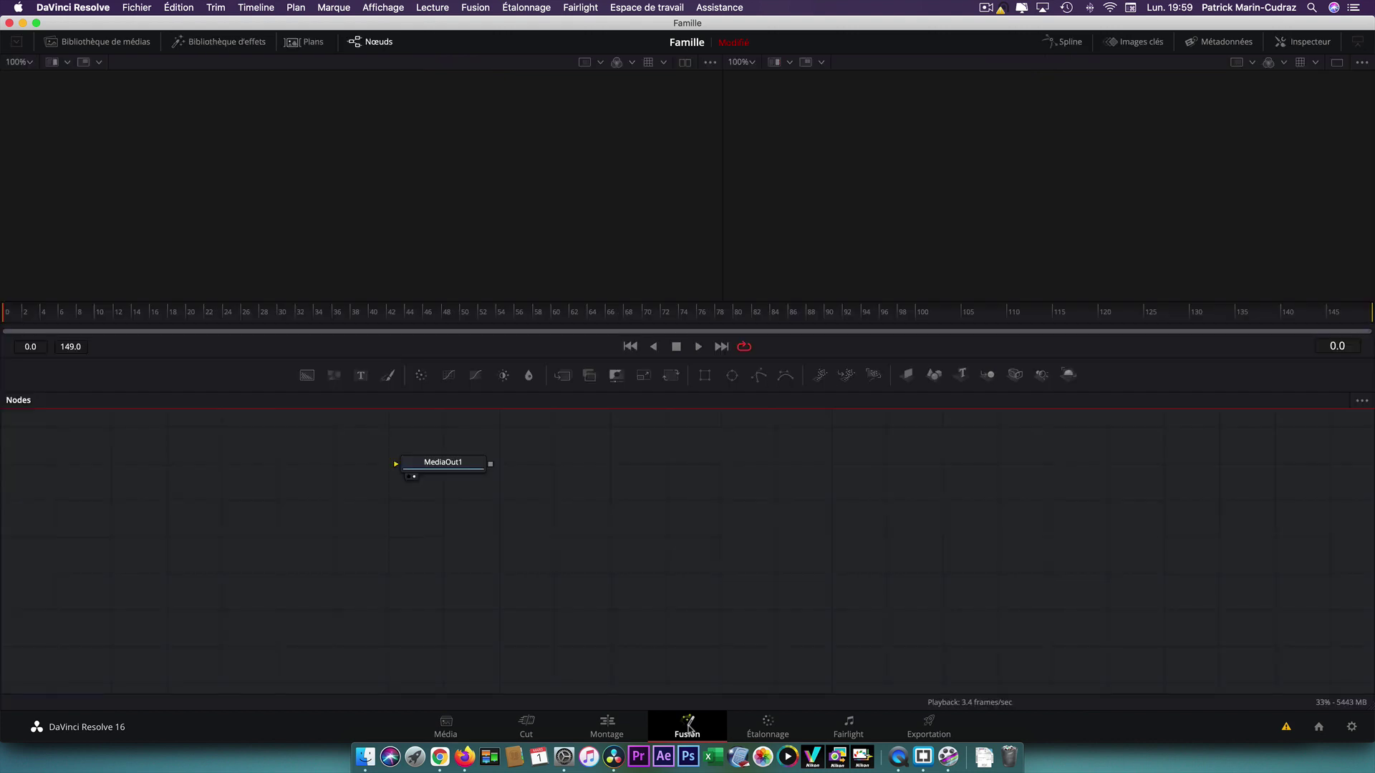
Move MediaOut1 aside, chain a Shape3D1 node into Renderer3D1, and show Shape3D1 in viewer 1
mouse_move(445, 465)
left_mouse_down()
mouse_move(941, 499)
mouse_move(1001, 520)
left_mouse_up()
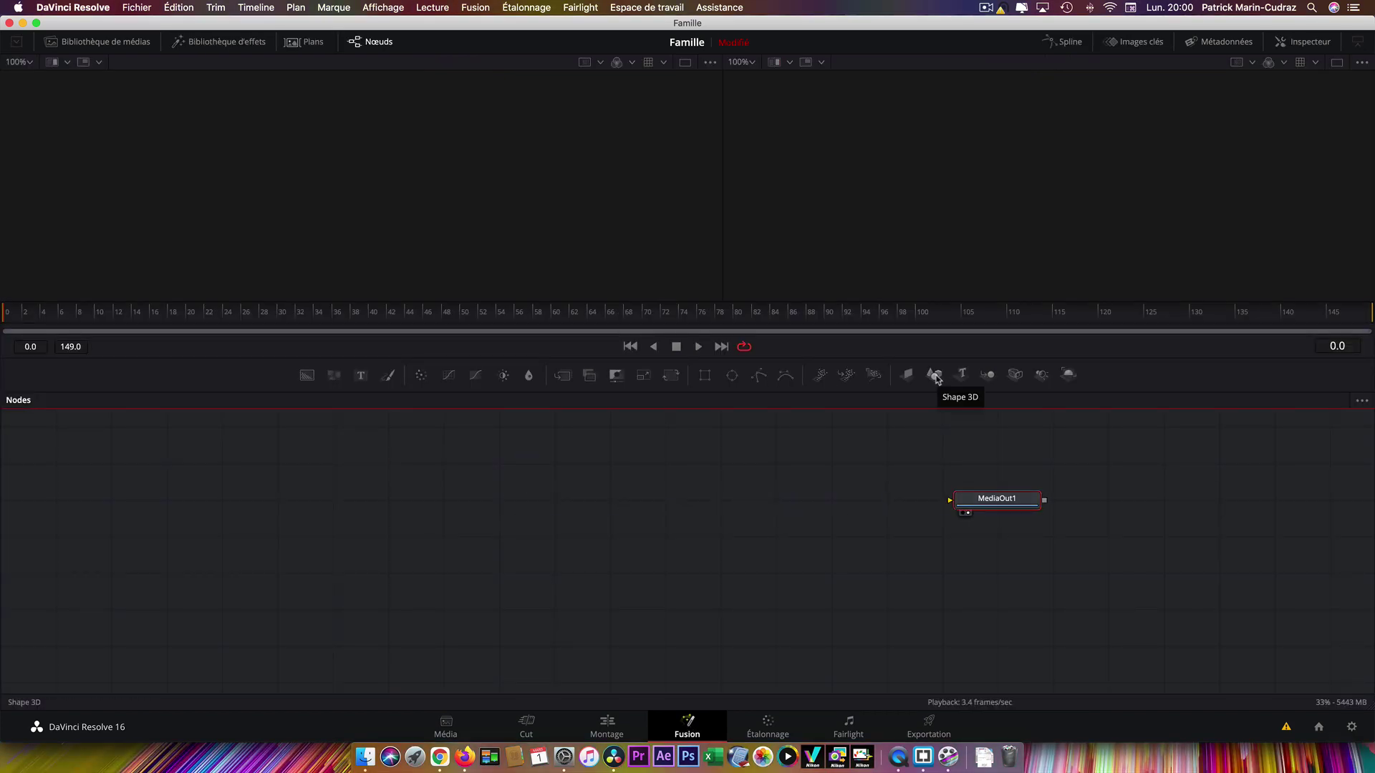
left_click_drag(936, 378, 333, 542)
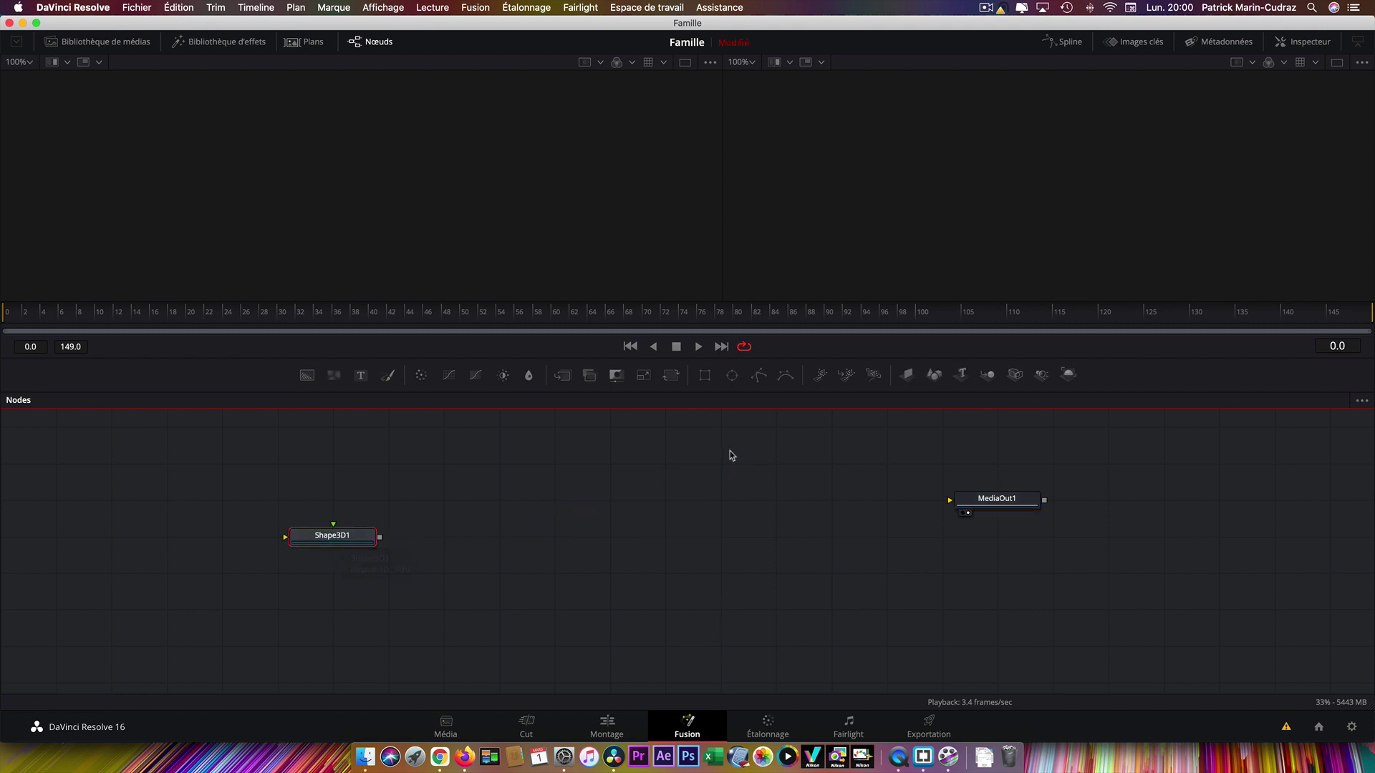
left_click(1067, 375)
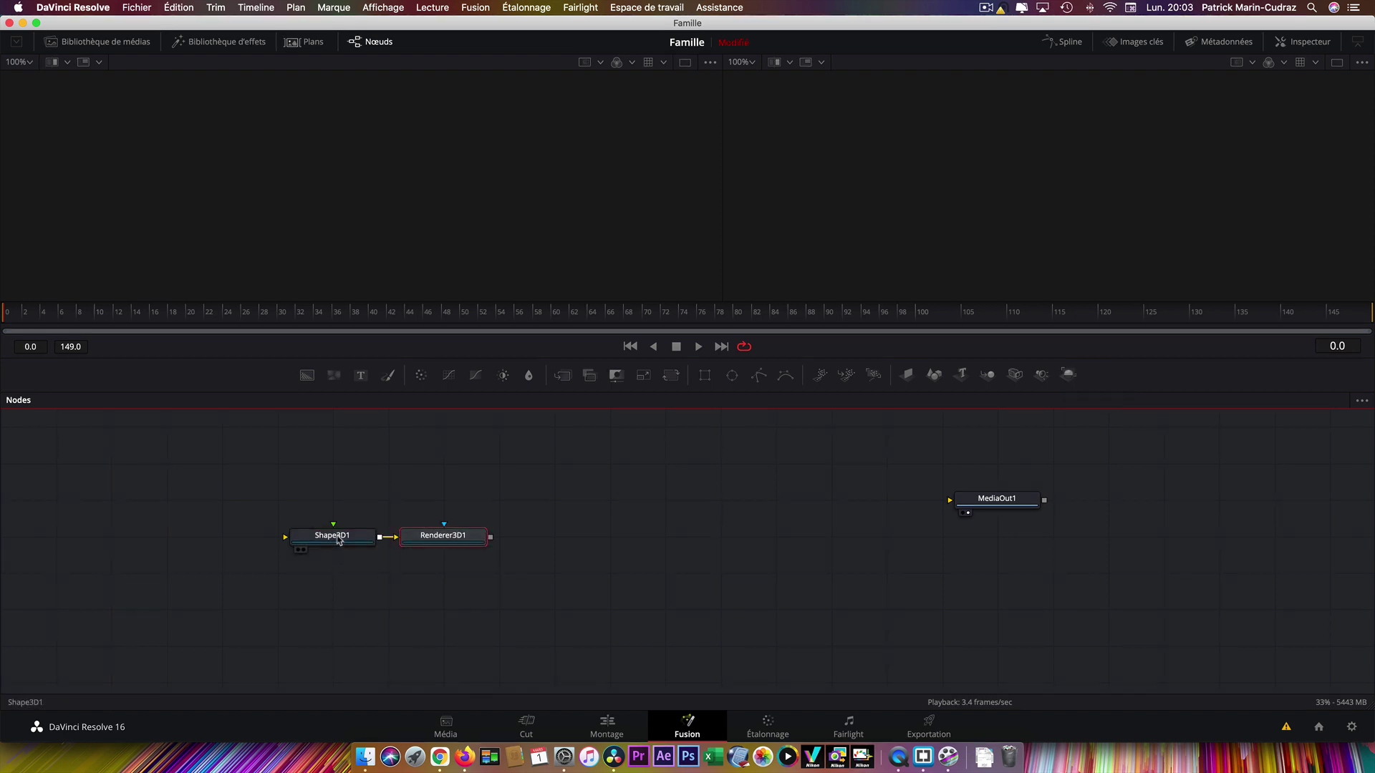
left_click(339, 540)
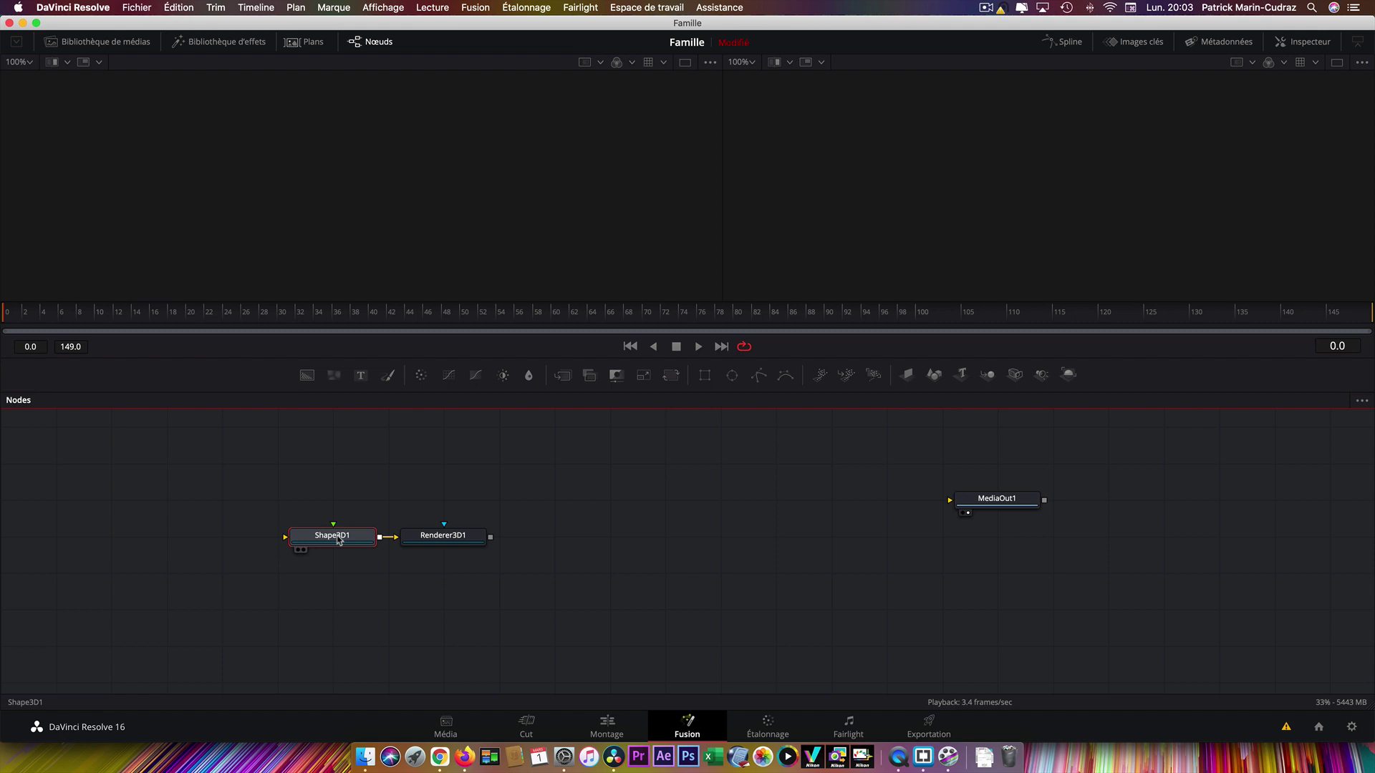
key("1")
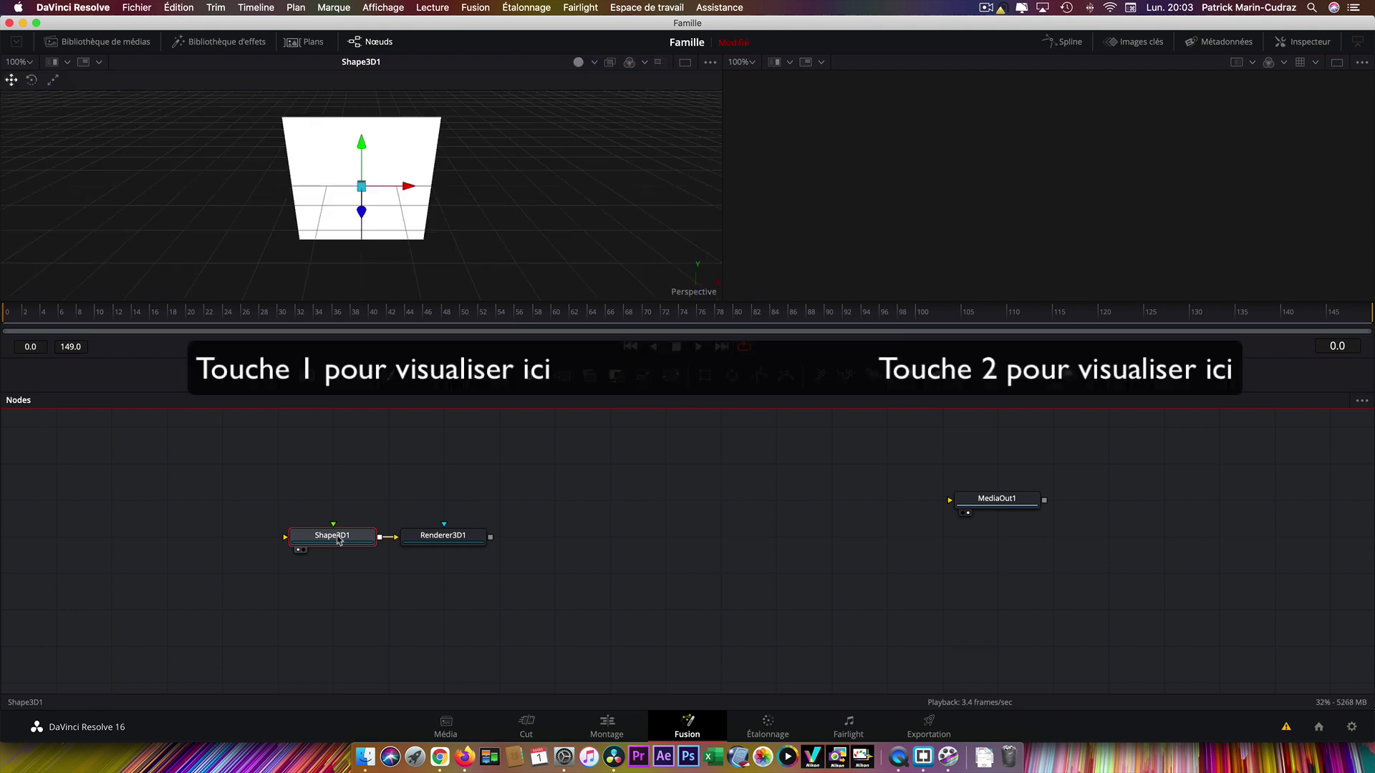
Make Shape3D1 a torus rotated 90° on X and scaled to 0.473
left_click(1297, 44)
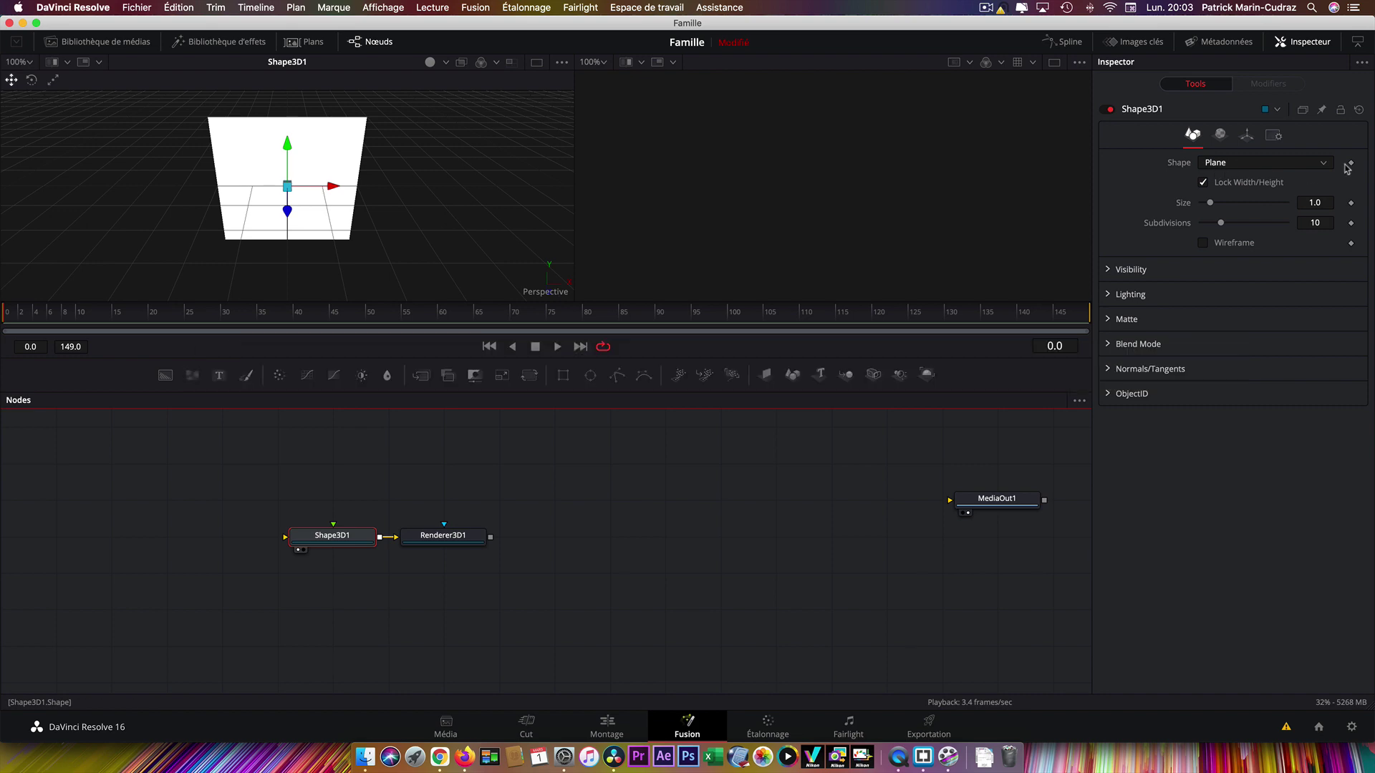
left_click(1326, 166)
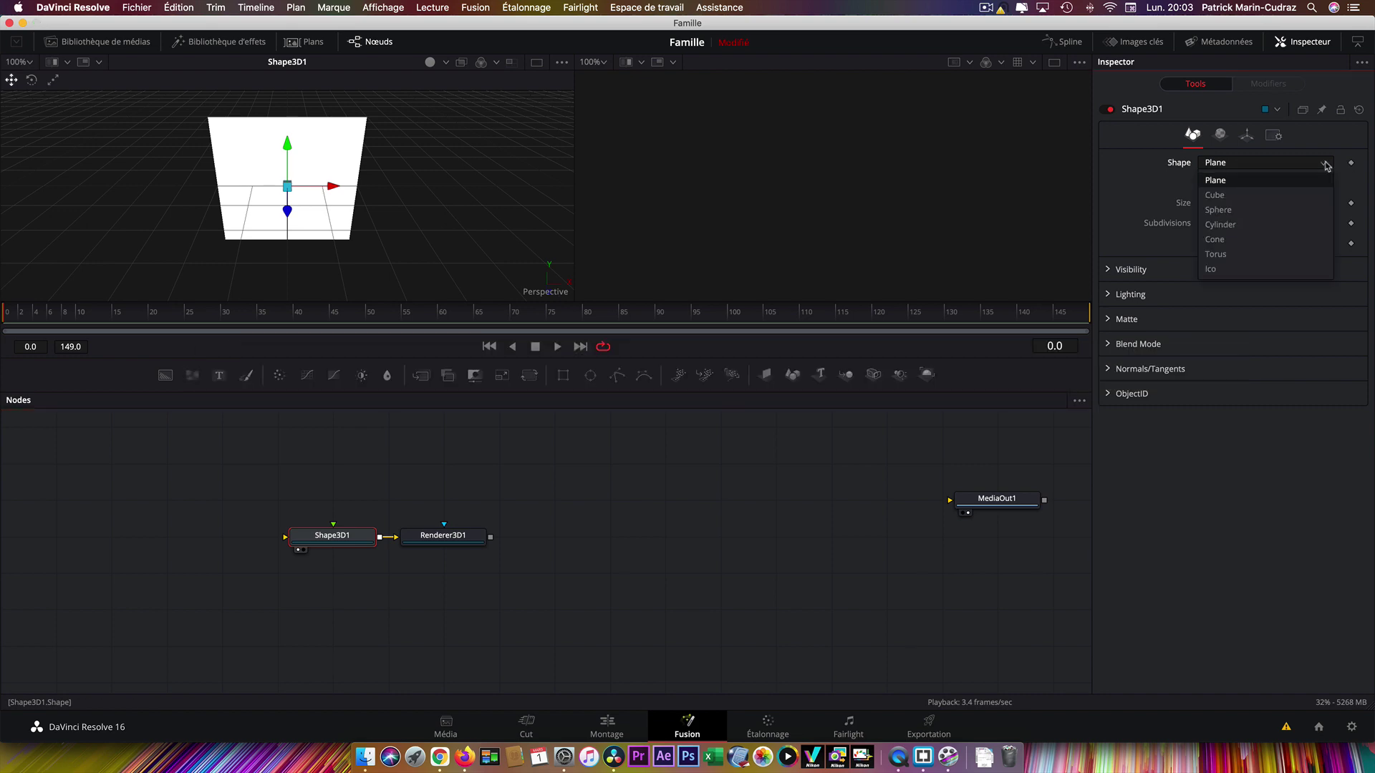
left_click(1228, 257)
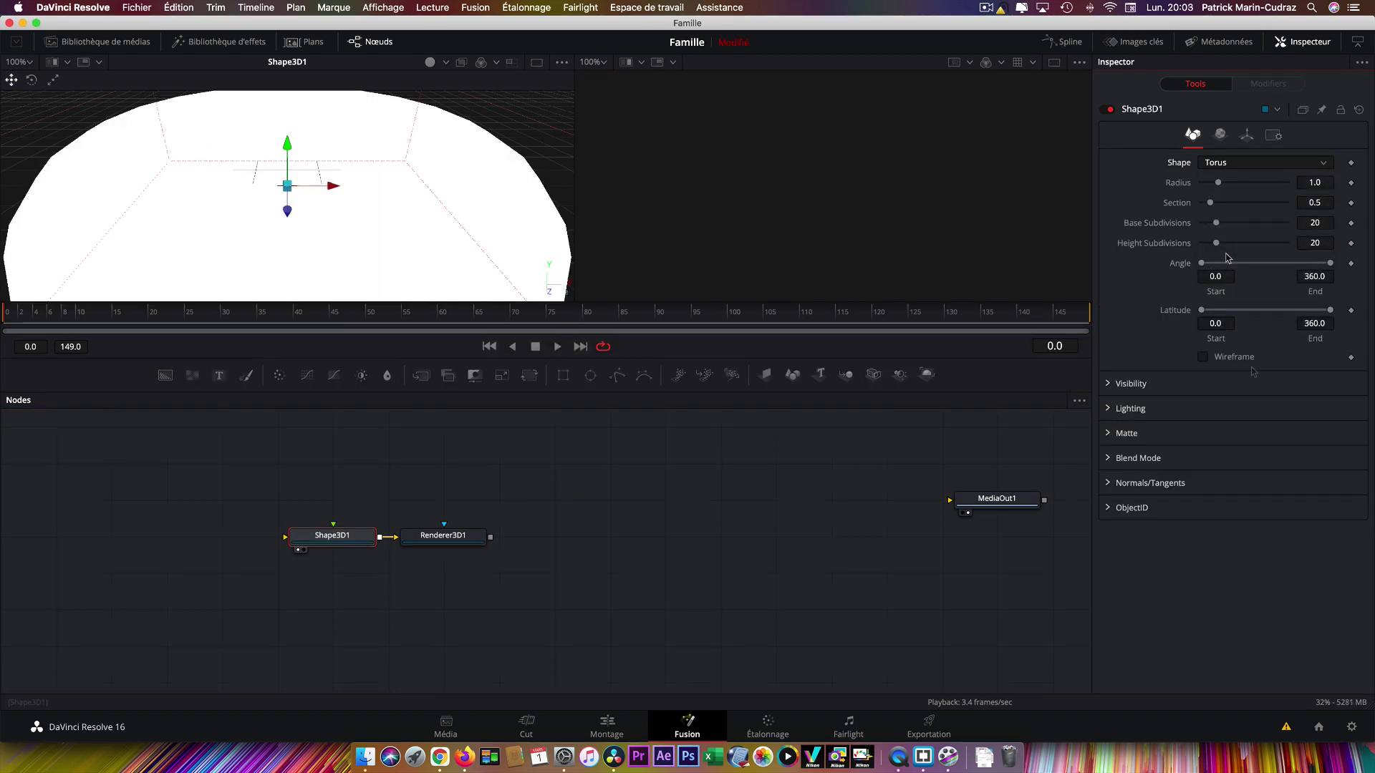
left_click(1247, 135)
type("90")
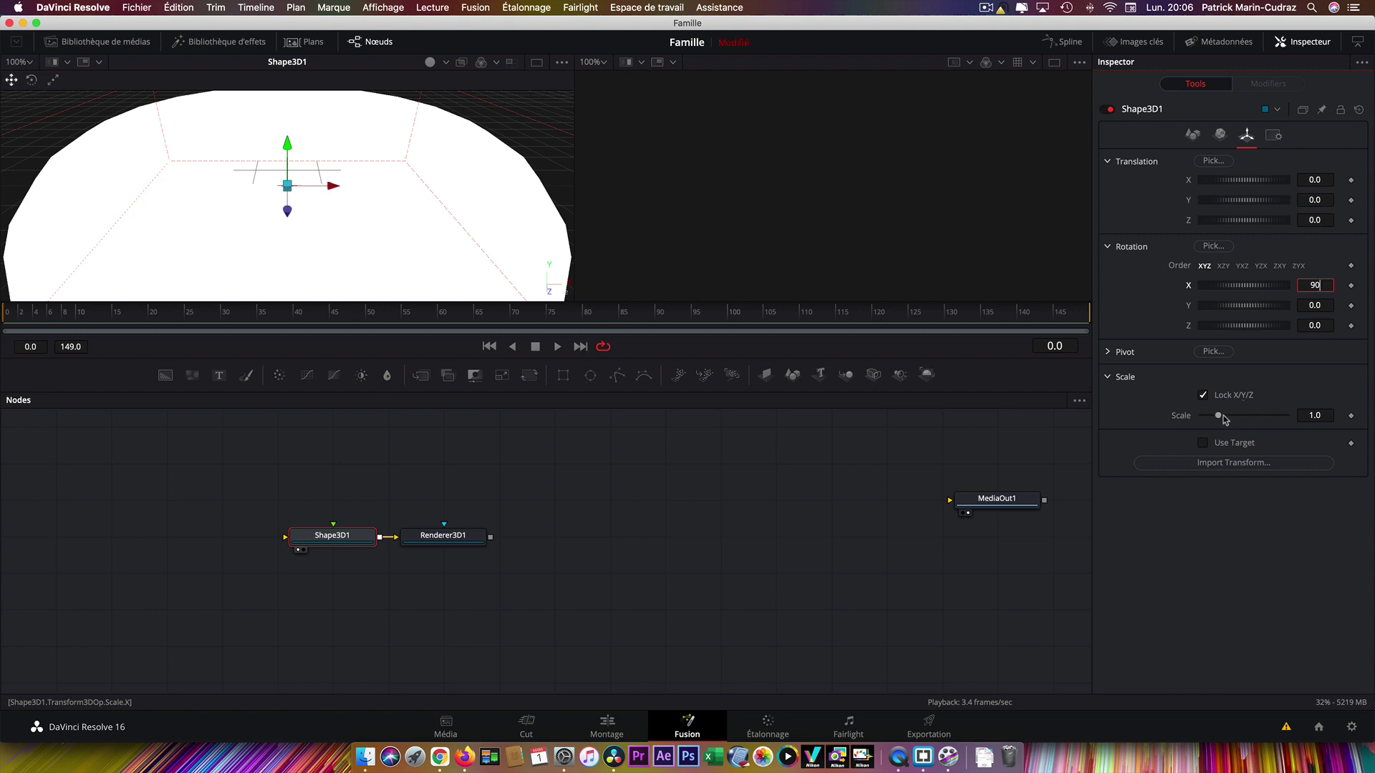
left_click_drag(1219, 415, 1210, 416)
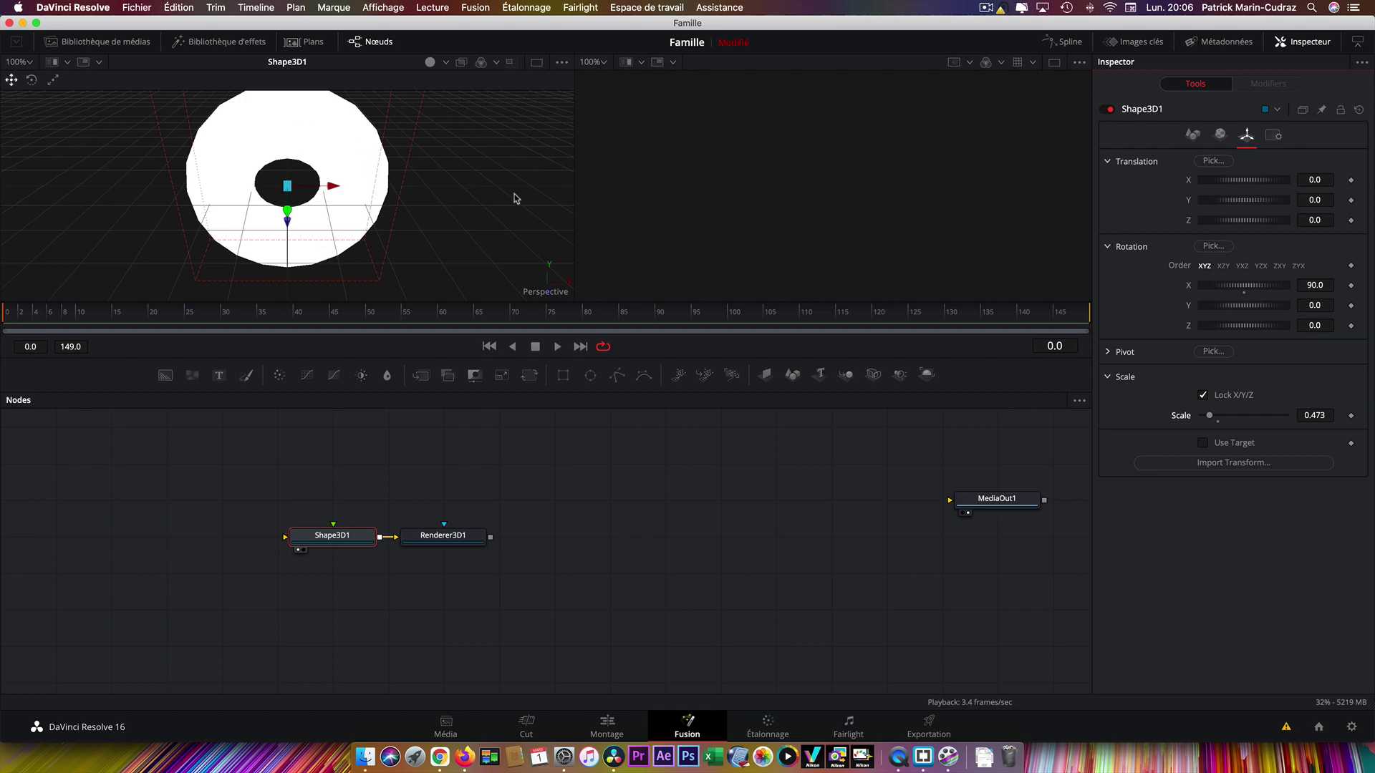
Set torus base and height subdivisions to 100 and connect Renderer3D1 to MediaOut1 in a single viewer
left_click(1194, 135)
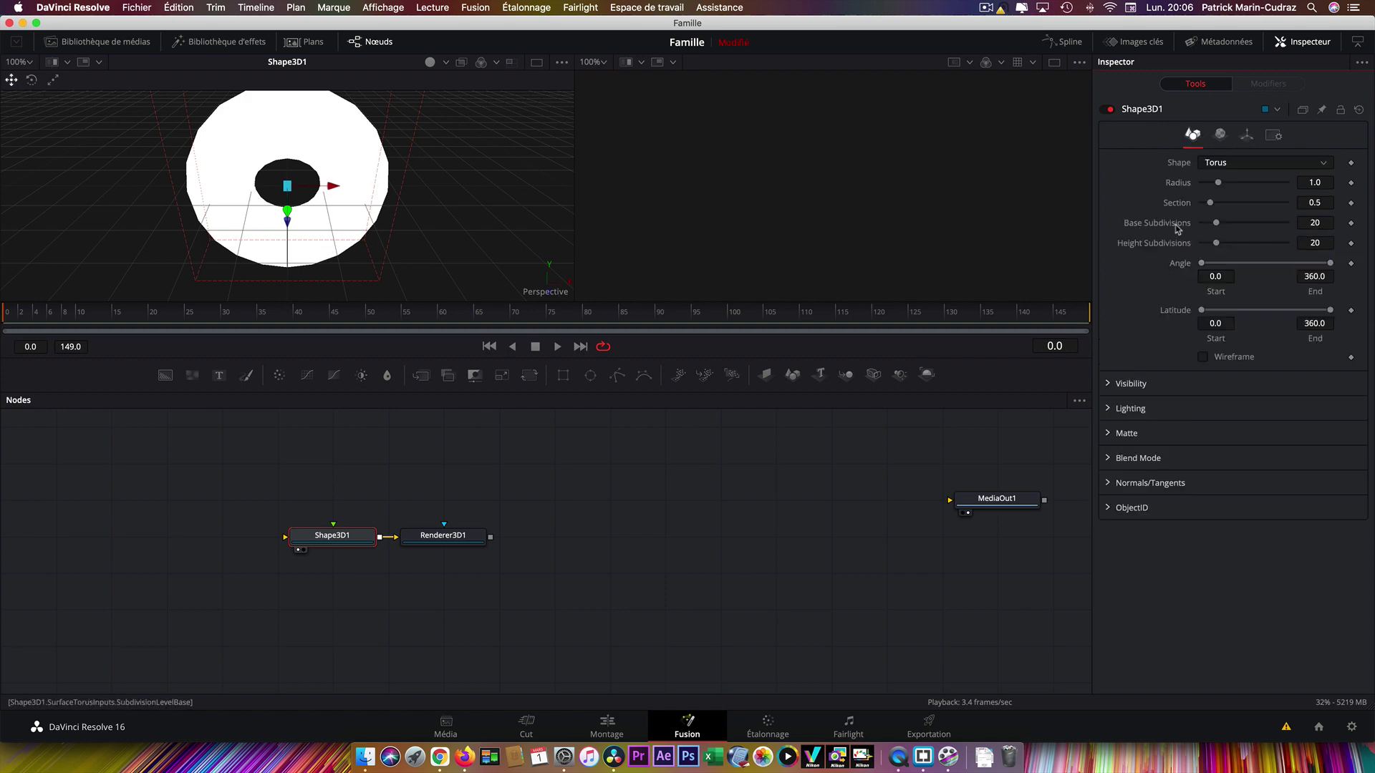
mouse_move(1215, 224)
left_mouse_down()
mouse_move(1287, 223)
mouse_move(1303, 243)
left_mouse_up()
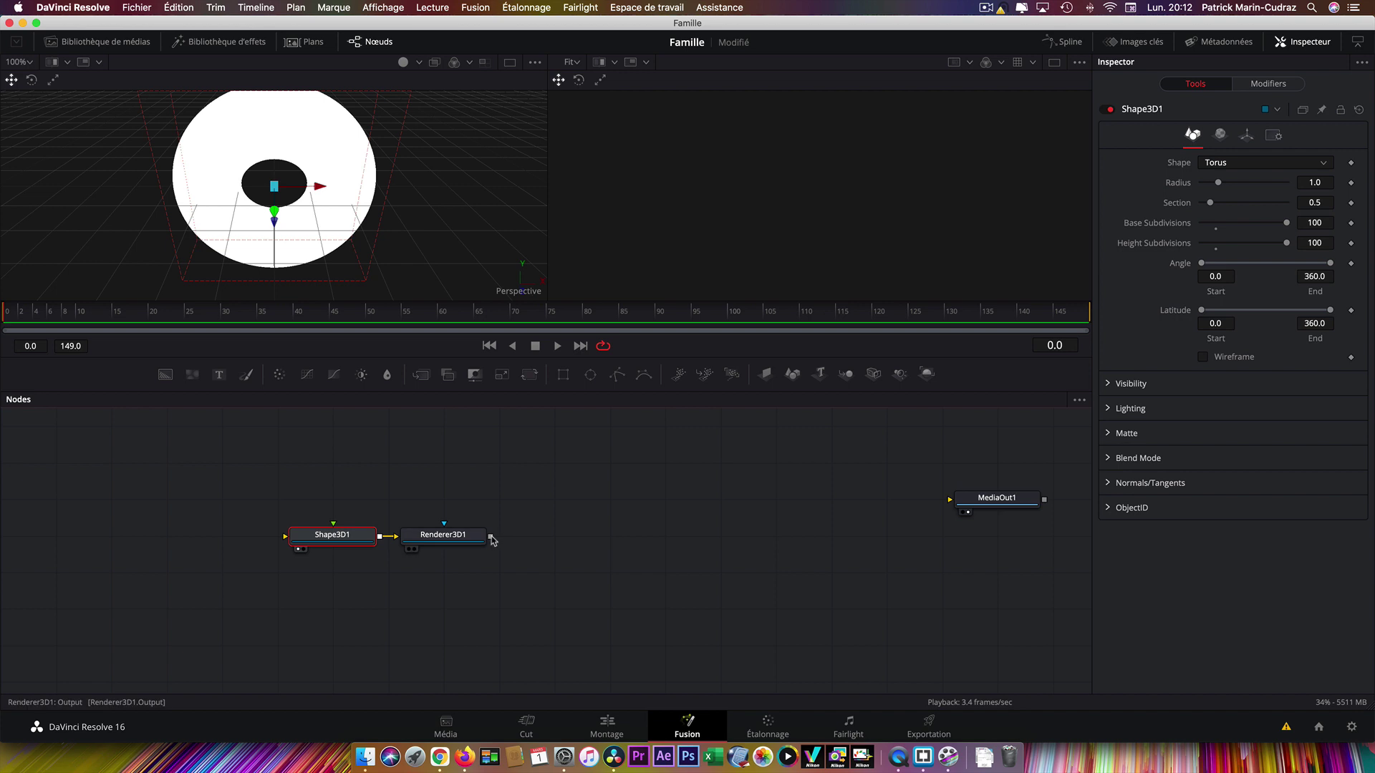
mouse_move(490, 536)
left_mouse_down()
mouse_move(1011, 508)
mouse_move(678, 546)
left_mouse_up()
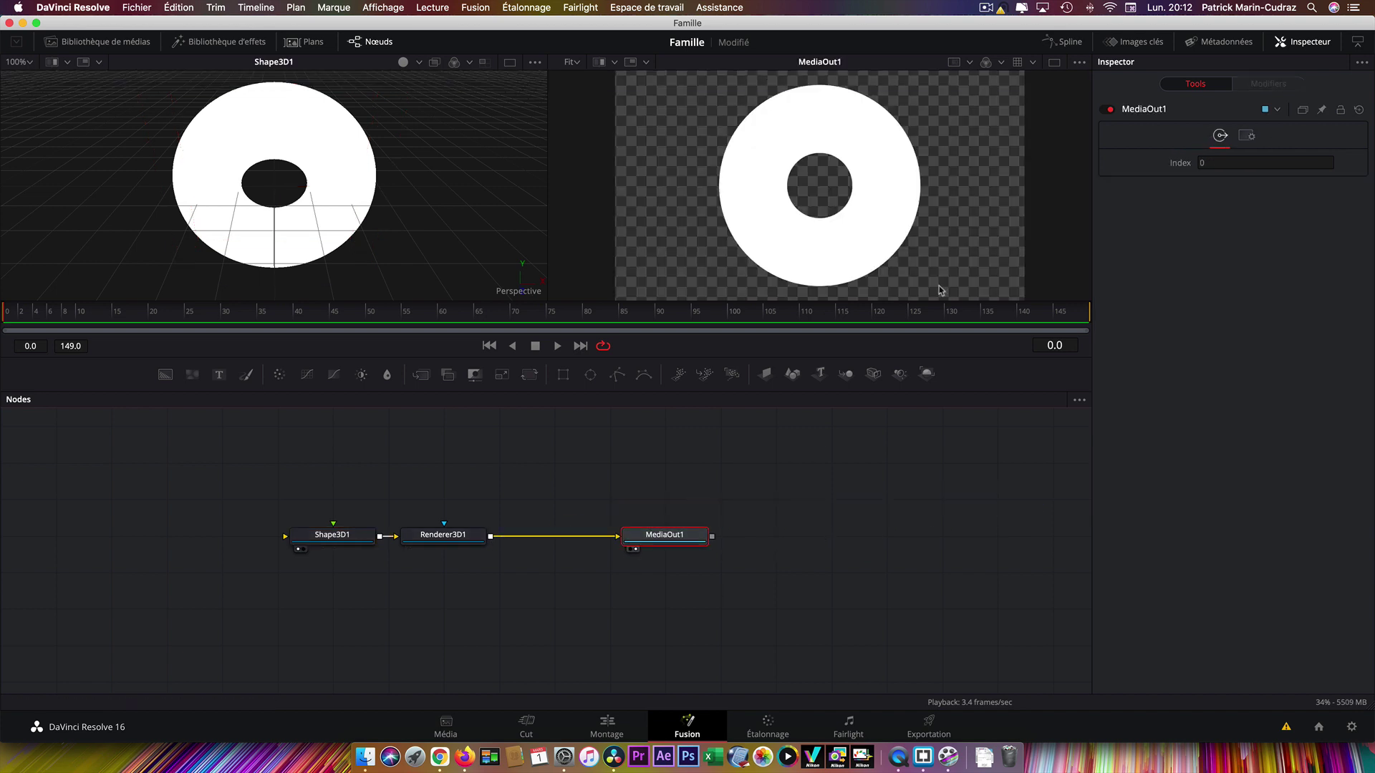
left_click(1054, 63)
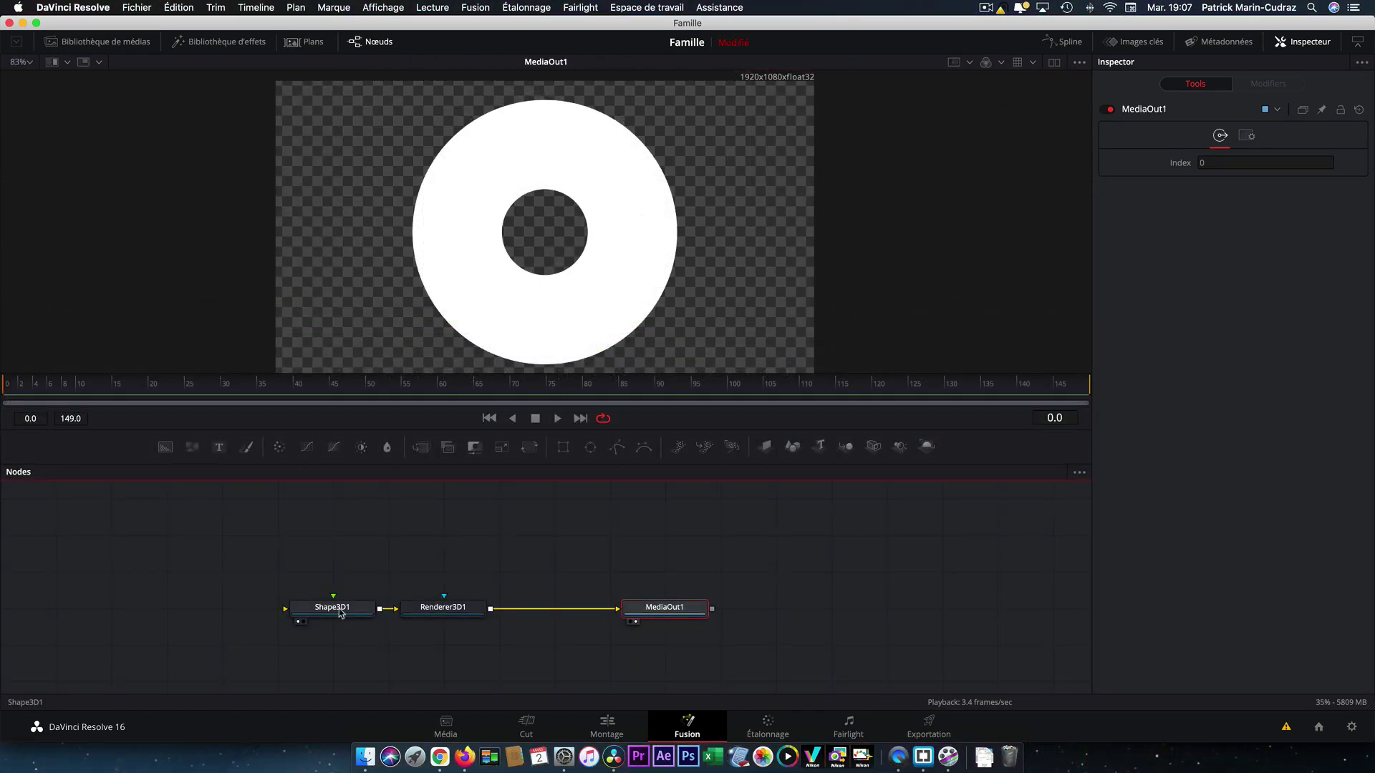
Fill the torus into a disc with Section 1 and shrink it to scale 0.355
left_click(340, 611)
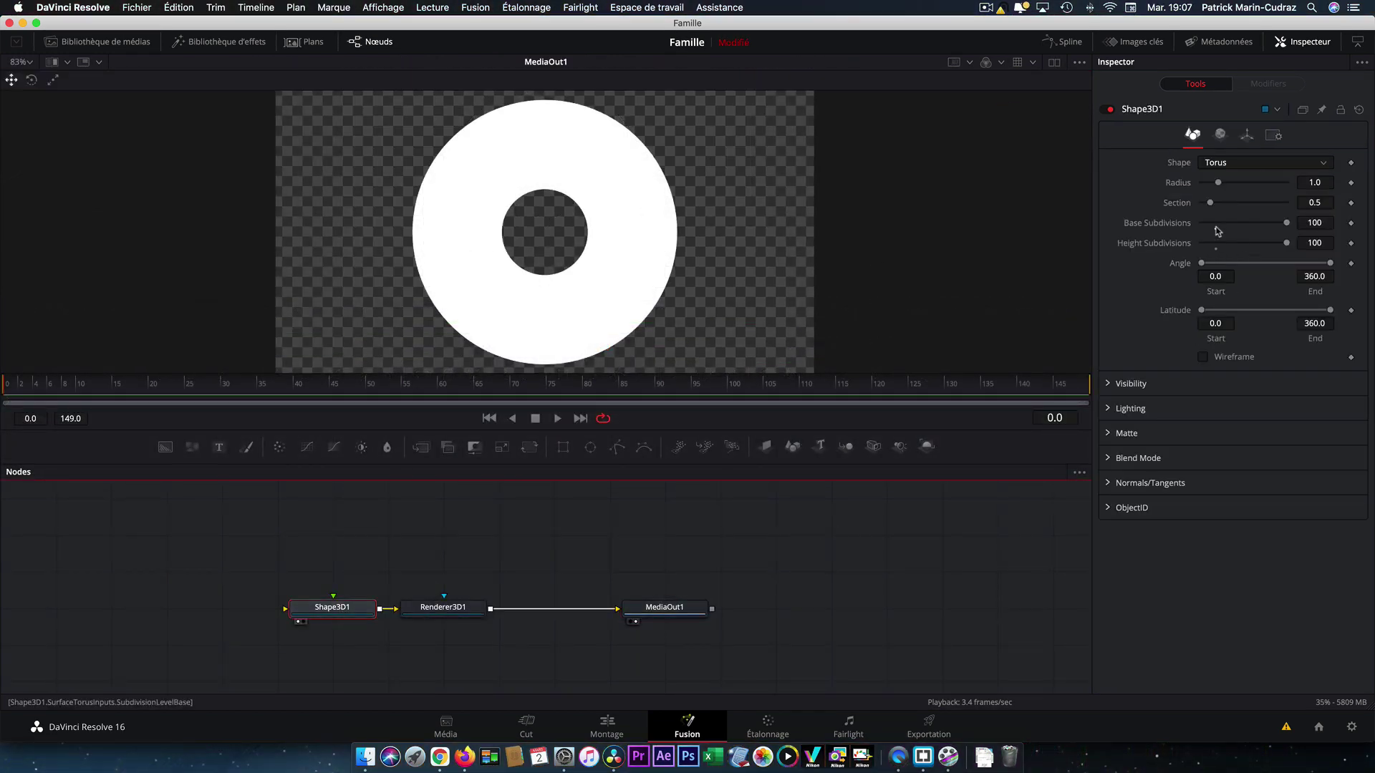
left_click(1315, 203)
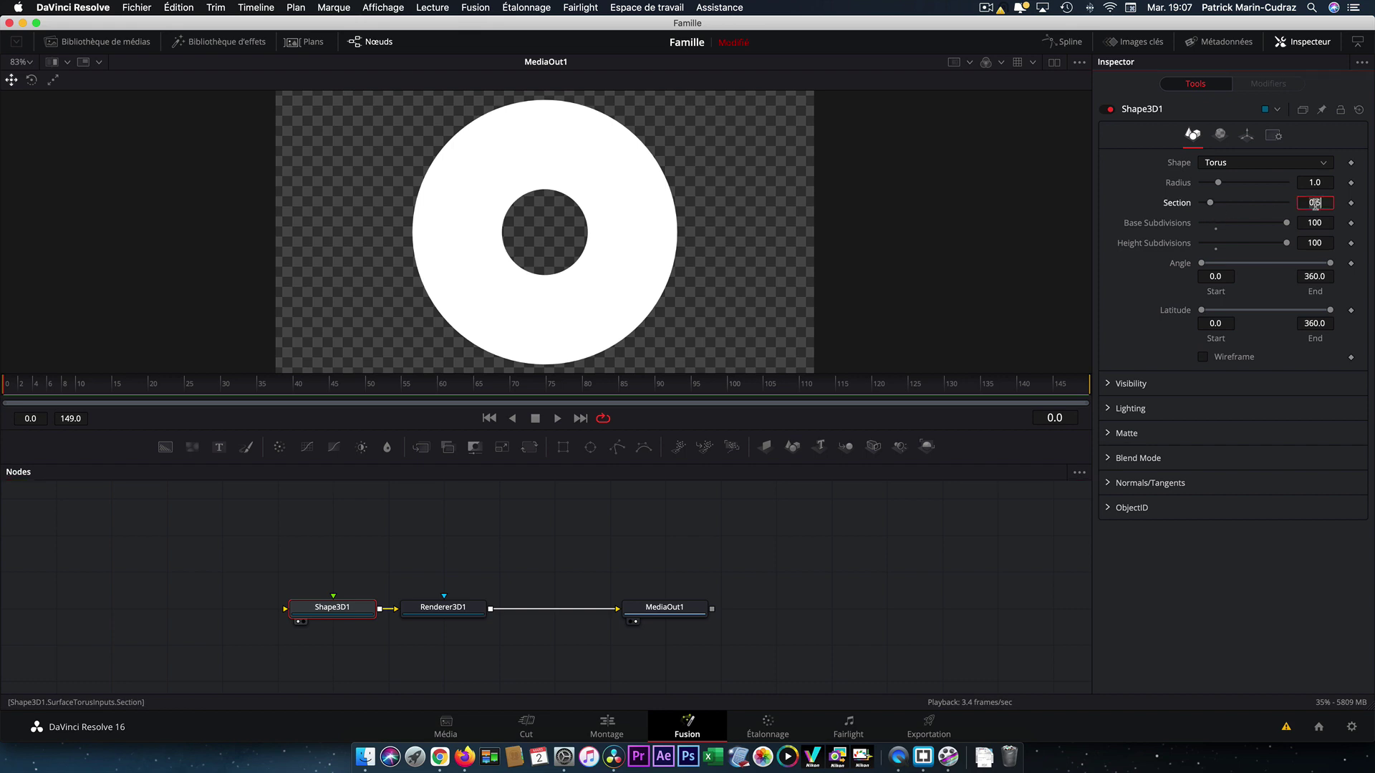
type("1")
key("Return")
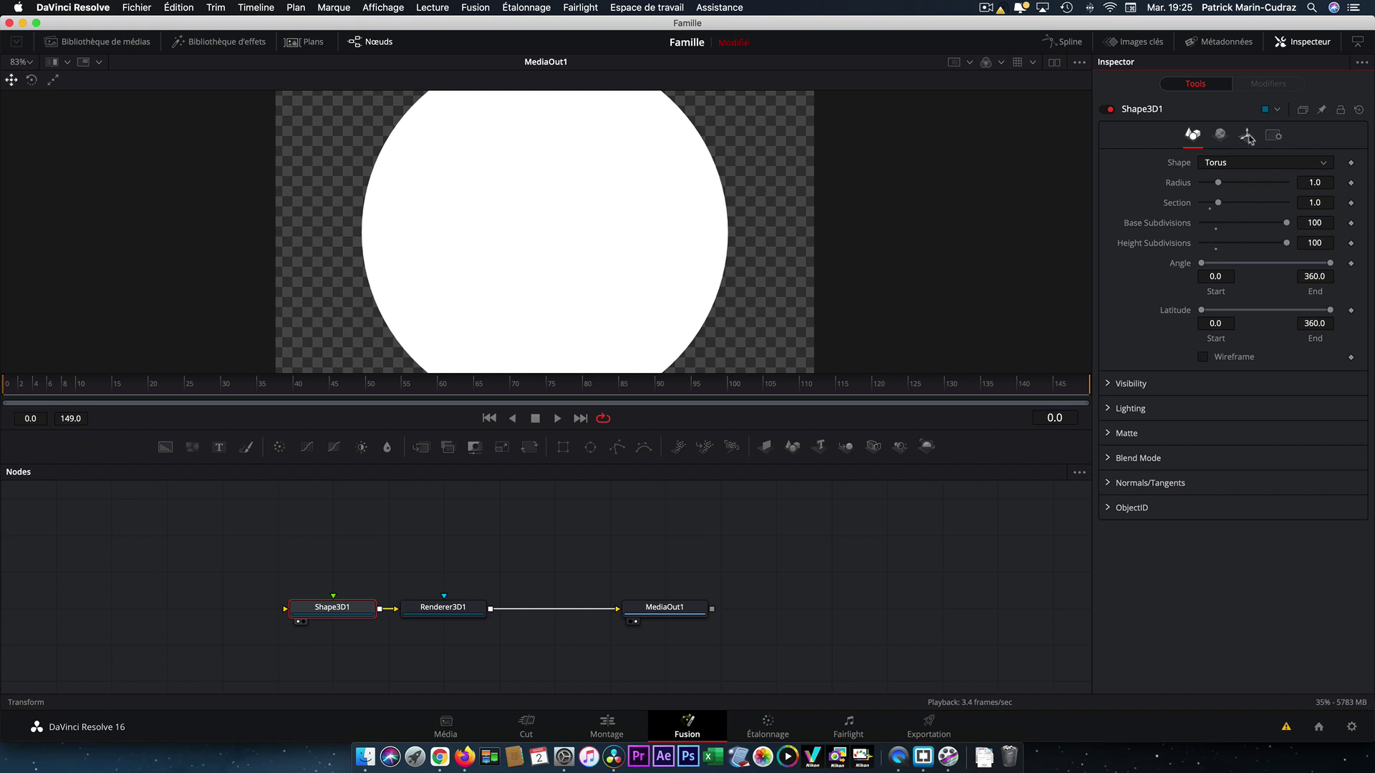
left_click(1247, 135)
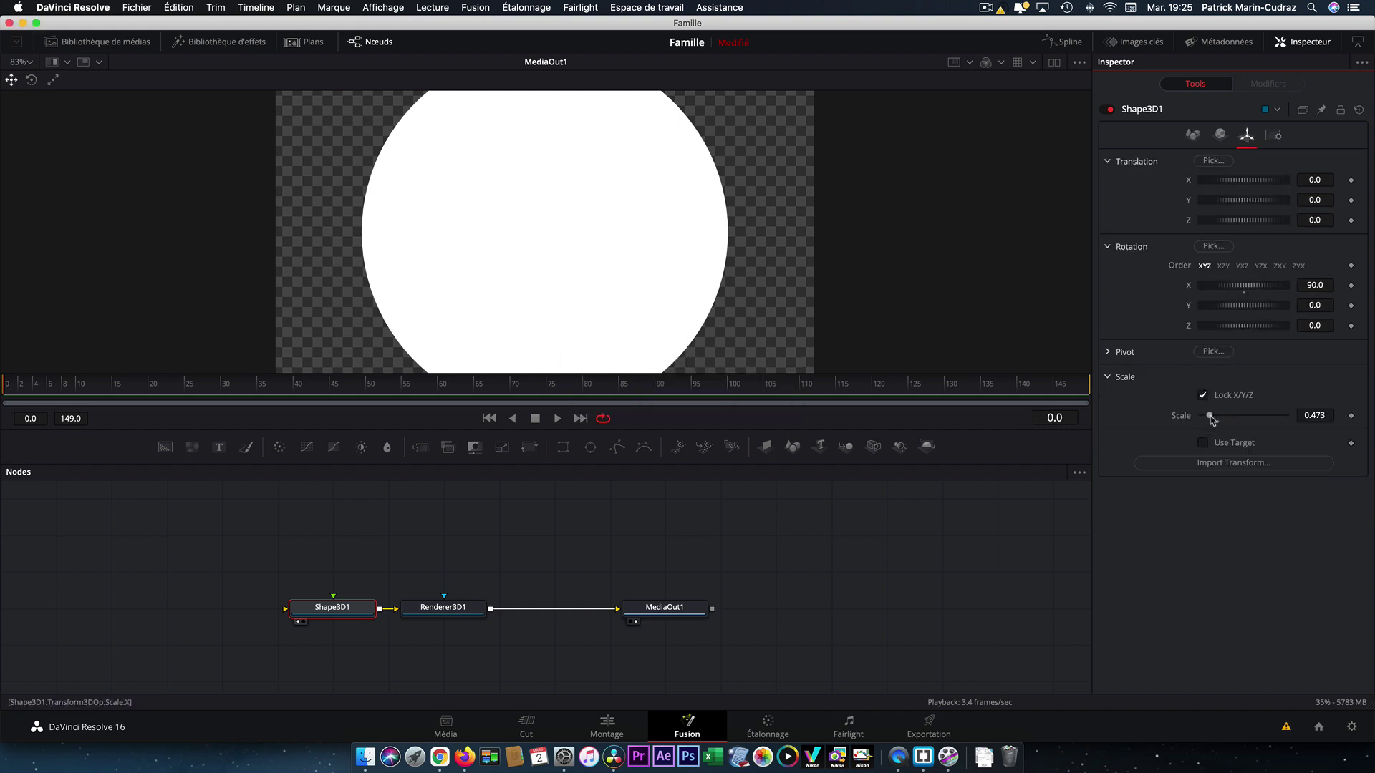
left_click_drag(1211, 416, 1208, 416)
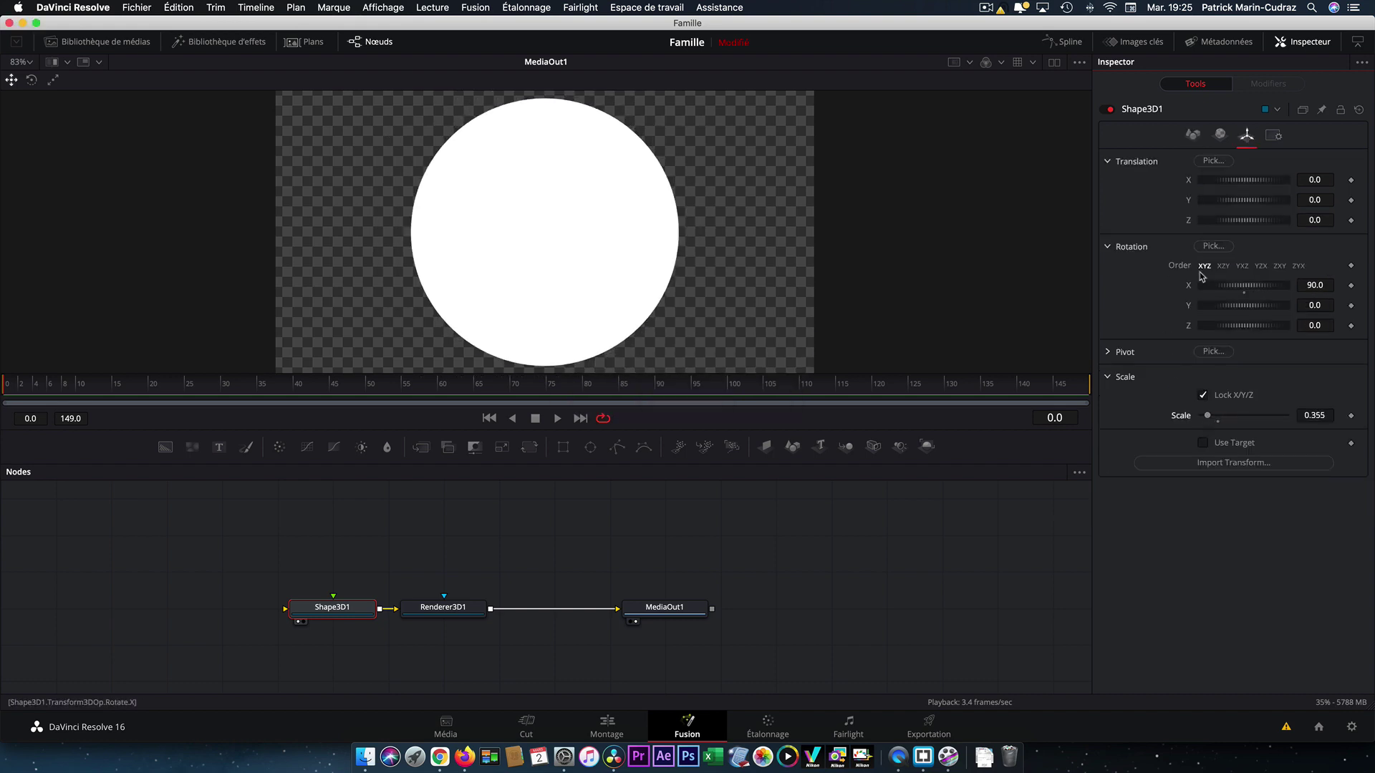
left_click(1193, 136)
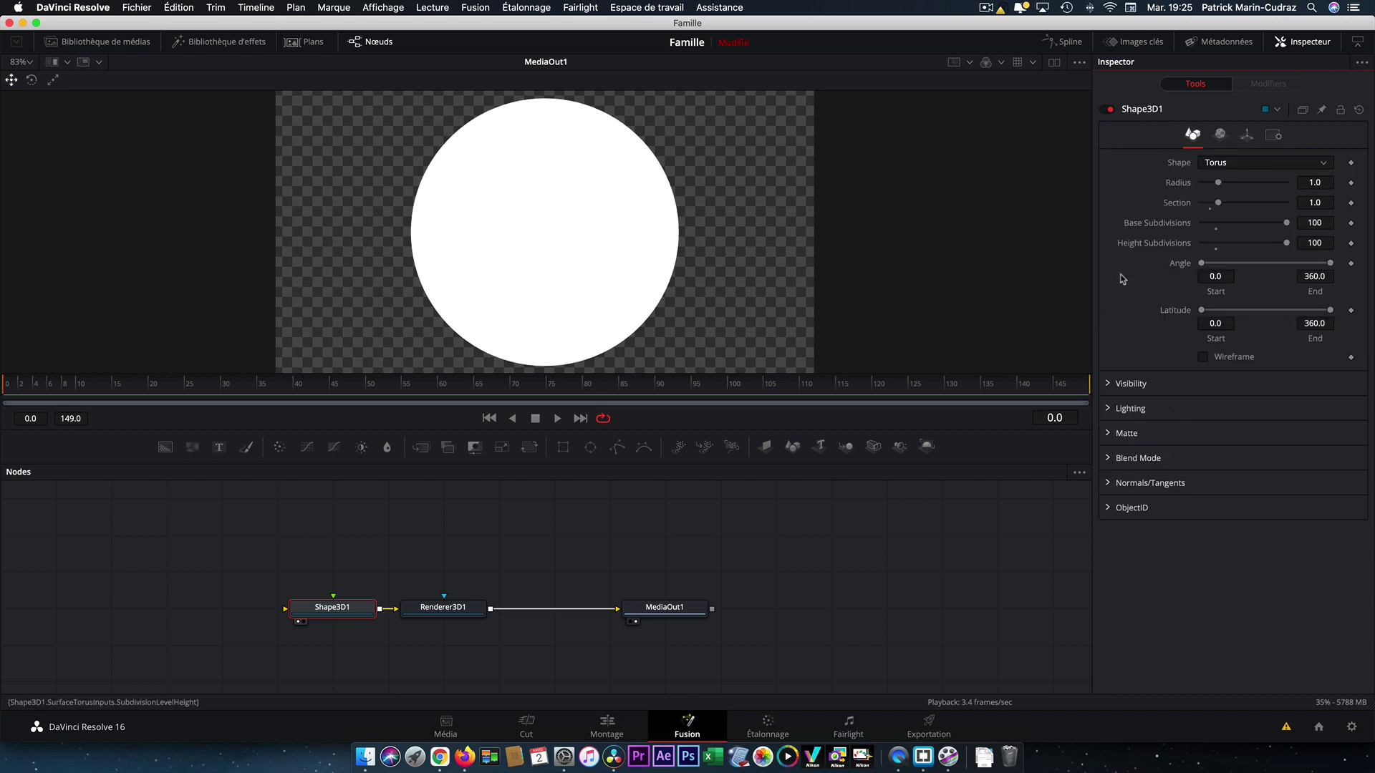
Keyframe Angle End from 0 at frame 0 to 360 at frame 30, then scrub back to check
left_click_drag(1331, 265, 1205, 265)
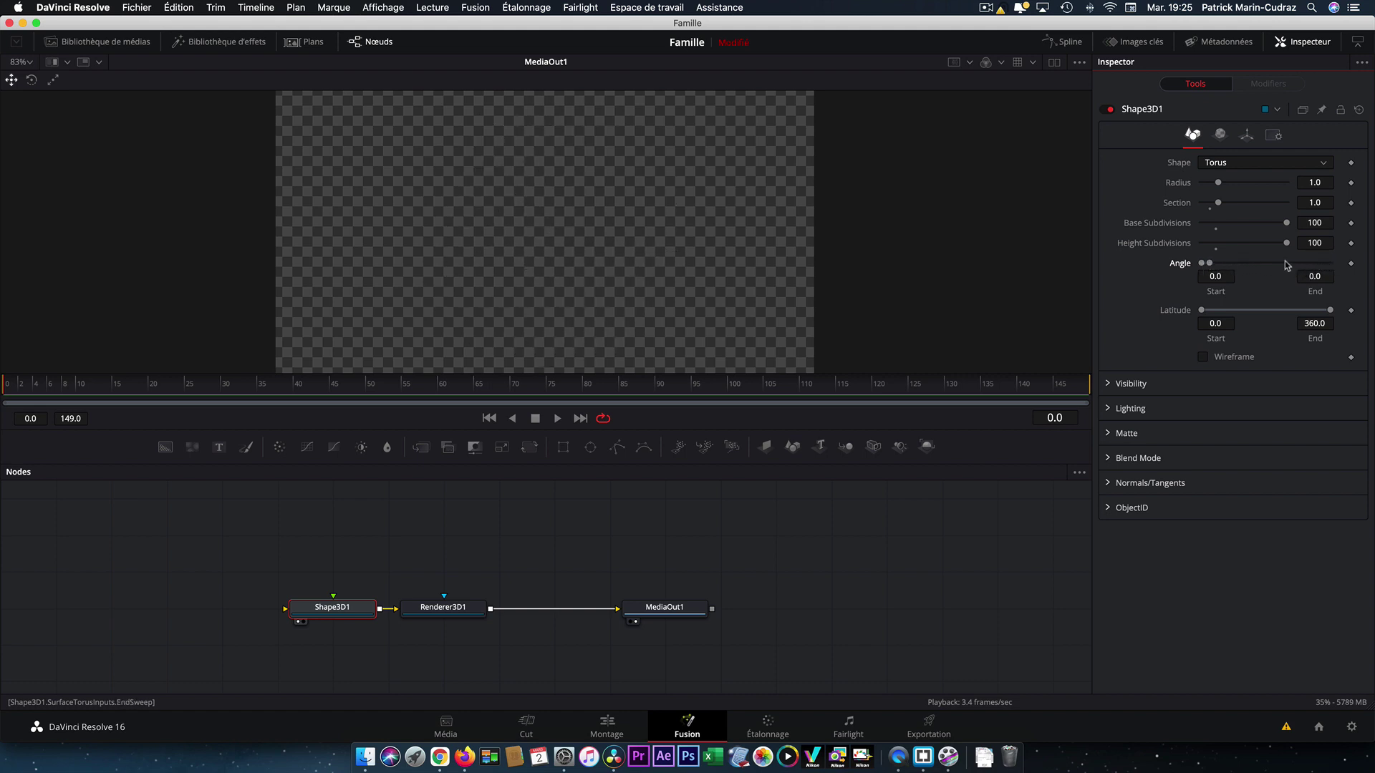
left_click(1351, 264)
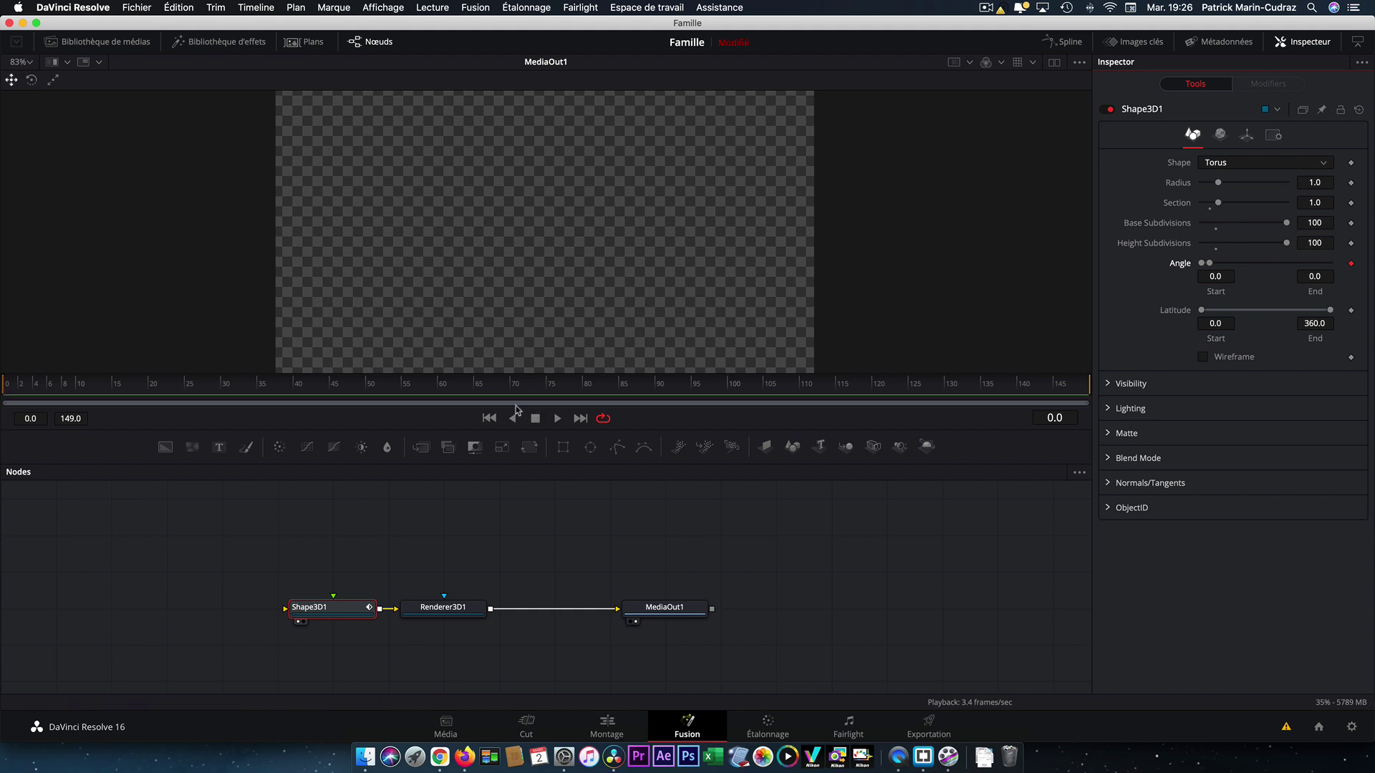
left_click_drag(5, 387, 214, 391)
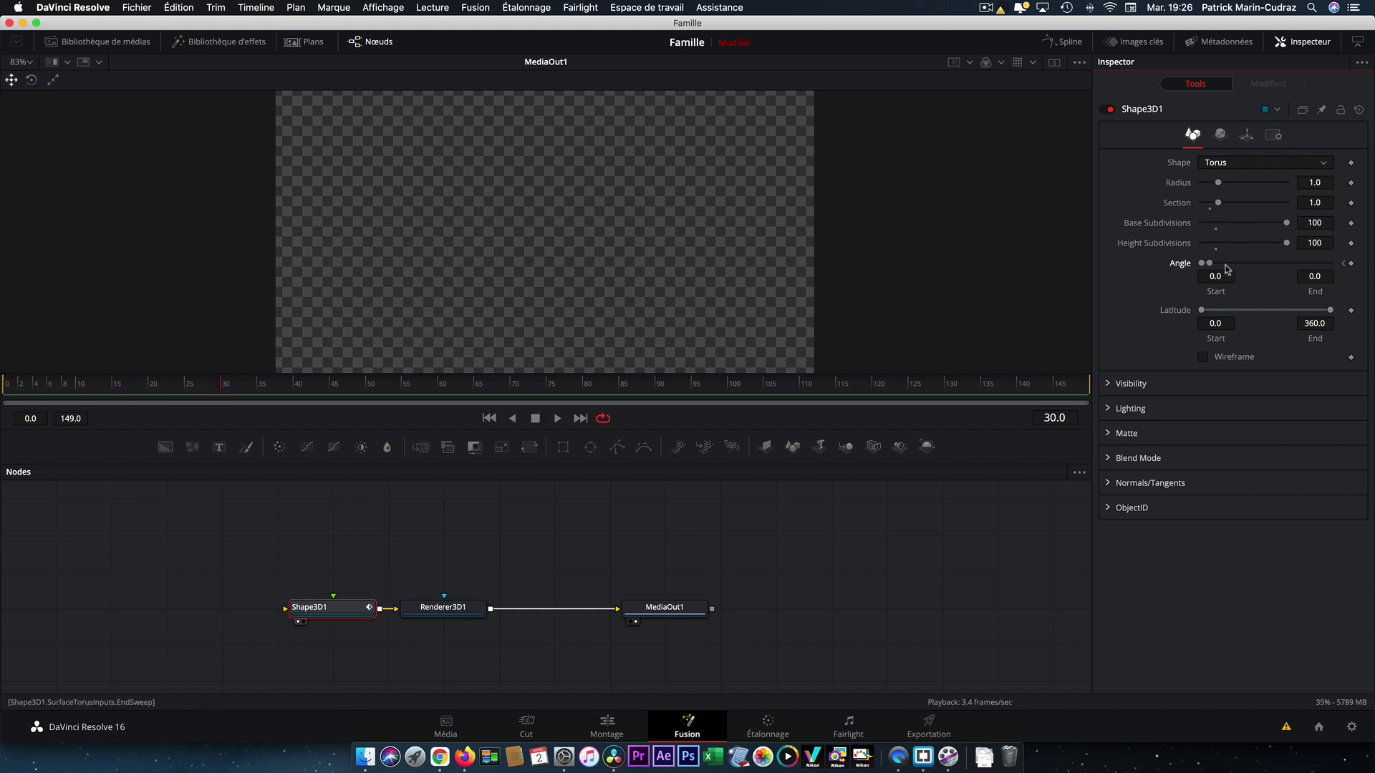
left_click_drag(1232, 267, 1332, 265)
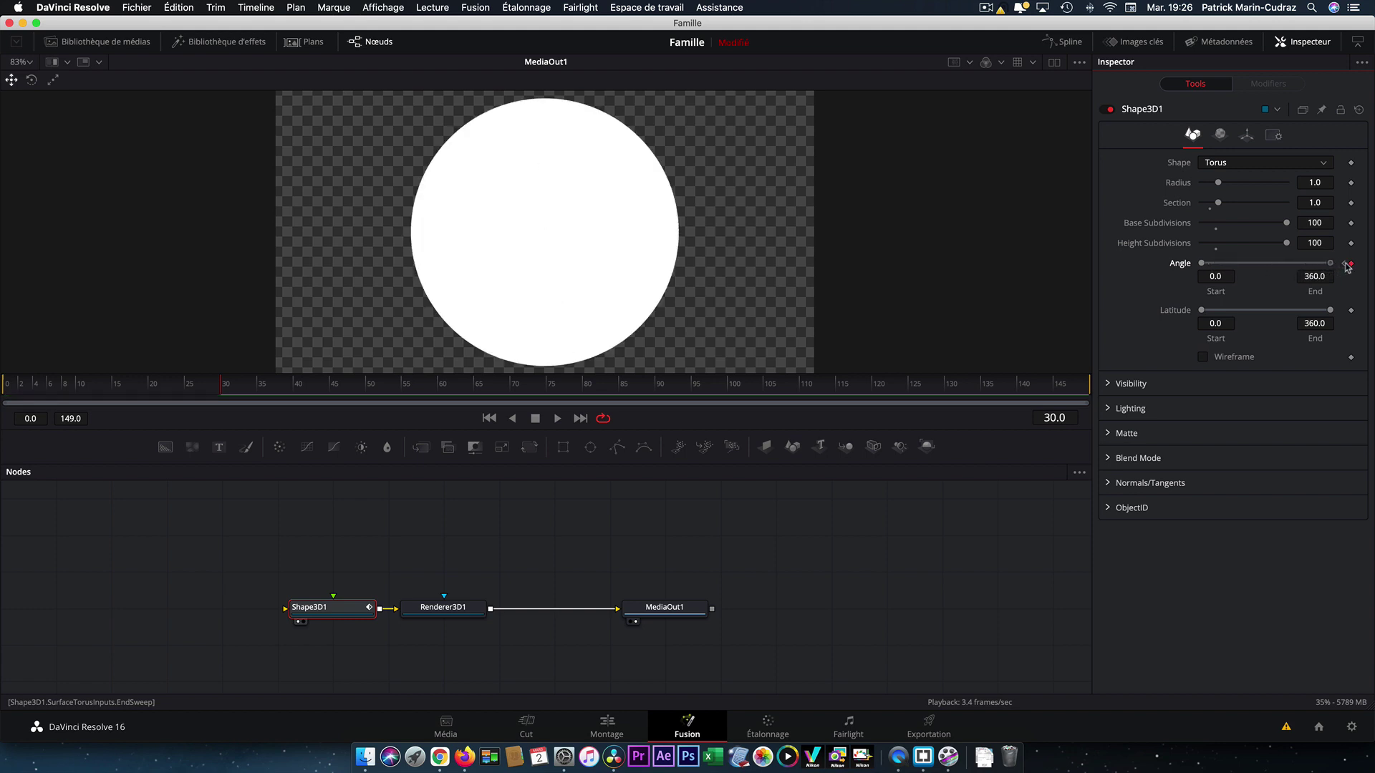
mouse_move(222, 389)
left_mouse_down()
mouse_move(107, 383)
mouse_move(230, 385)
mouse_move(136, 385)
left_mouse_up()
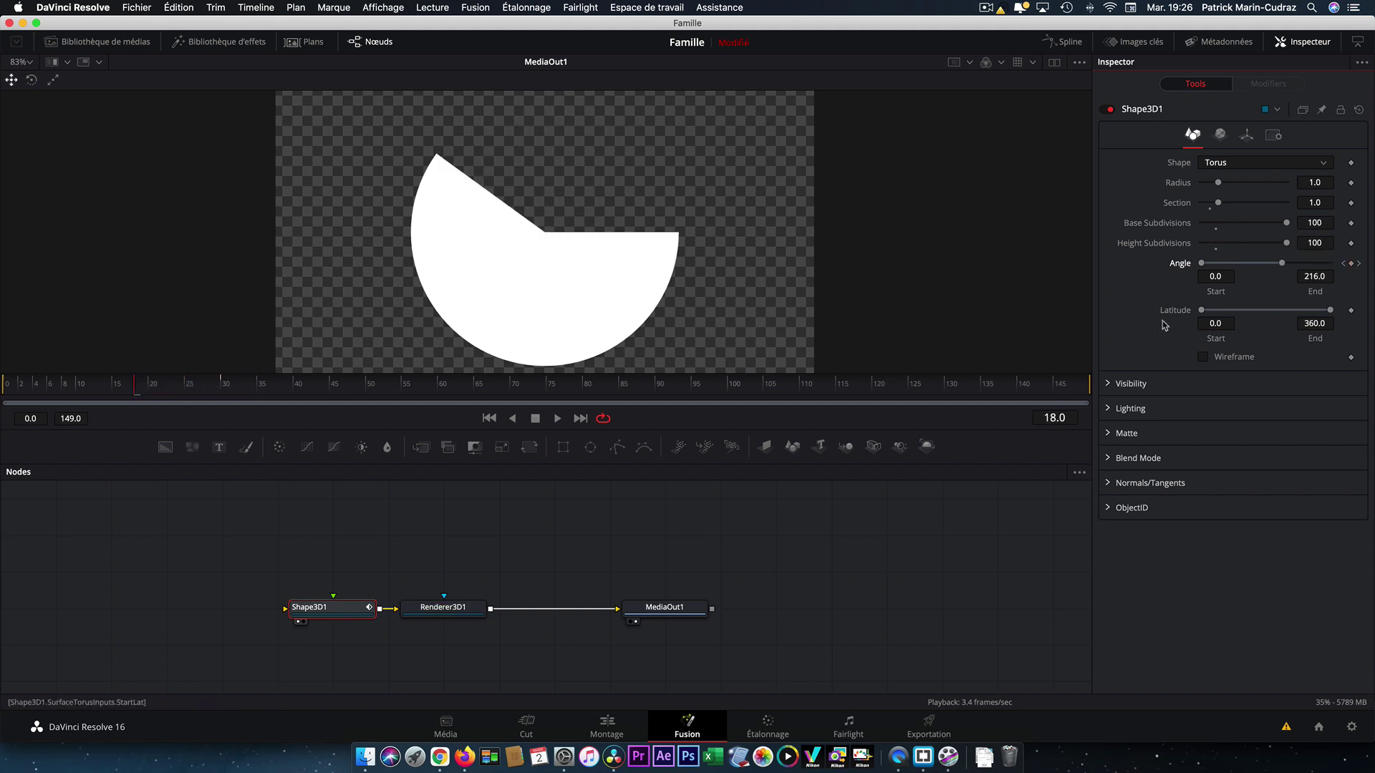
Set Shape3D1's Z rotation to 900° and scrub frames 0–27 to check the spinning sweep
left_click(1247, 136)
type("90")
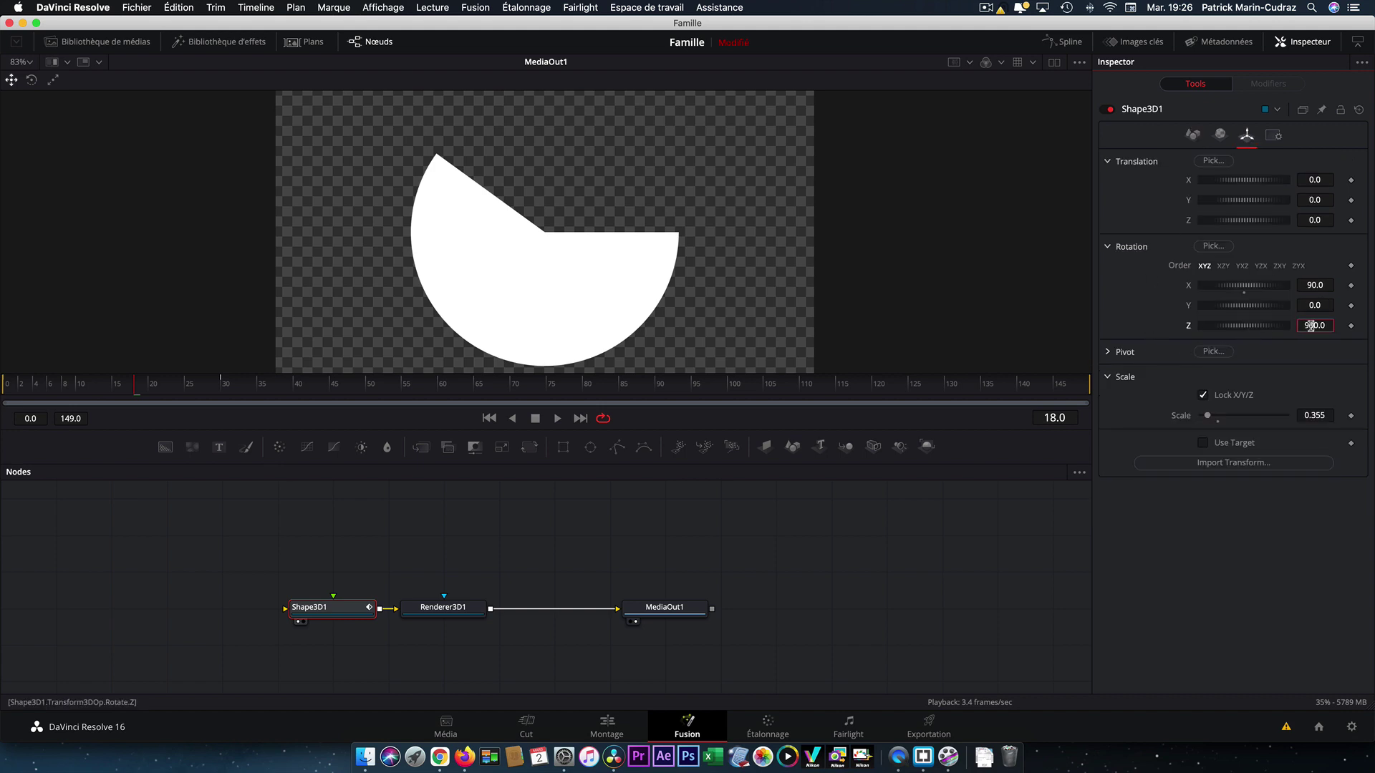
key("Tab")
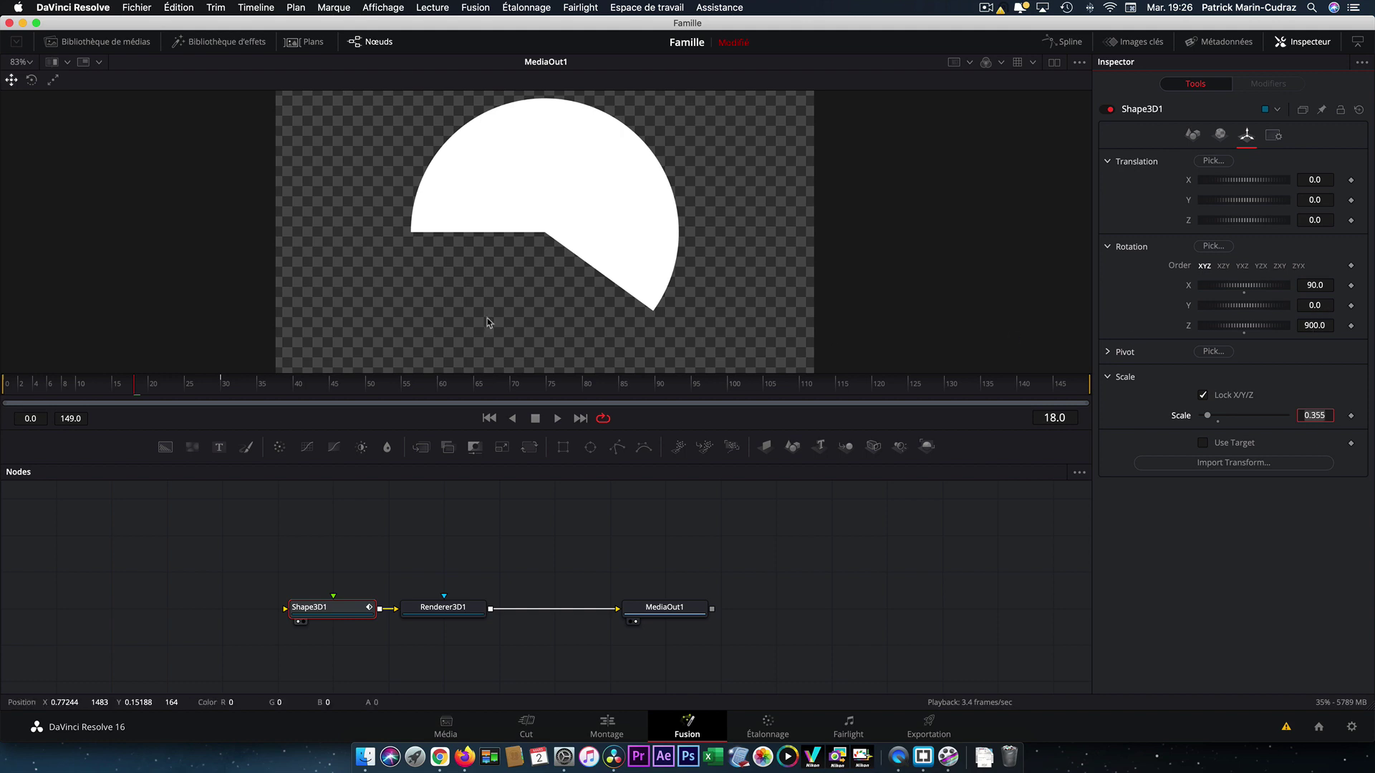
mouse_move(136, 394)
left_mouse_down()
mouse_move(18, 396)
mouse_move(86, 388)
left_mouse_up()
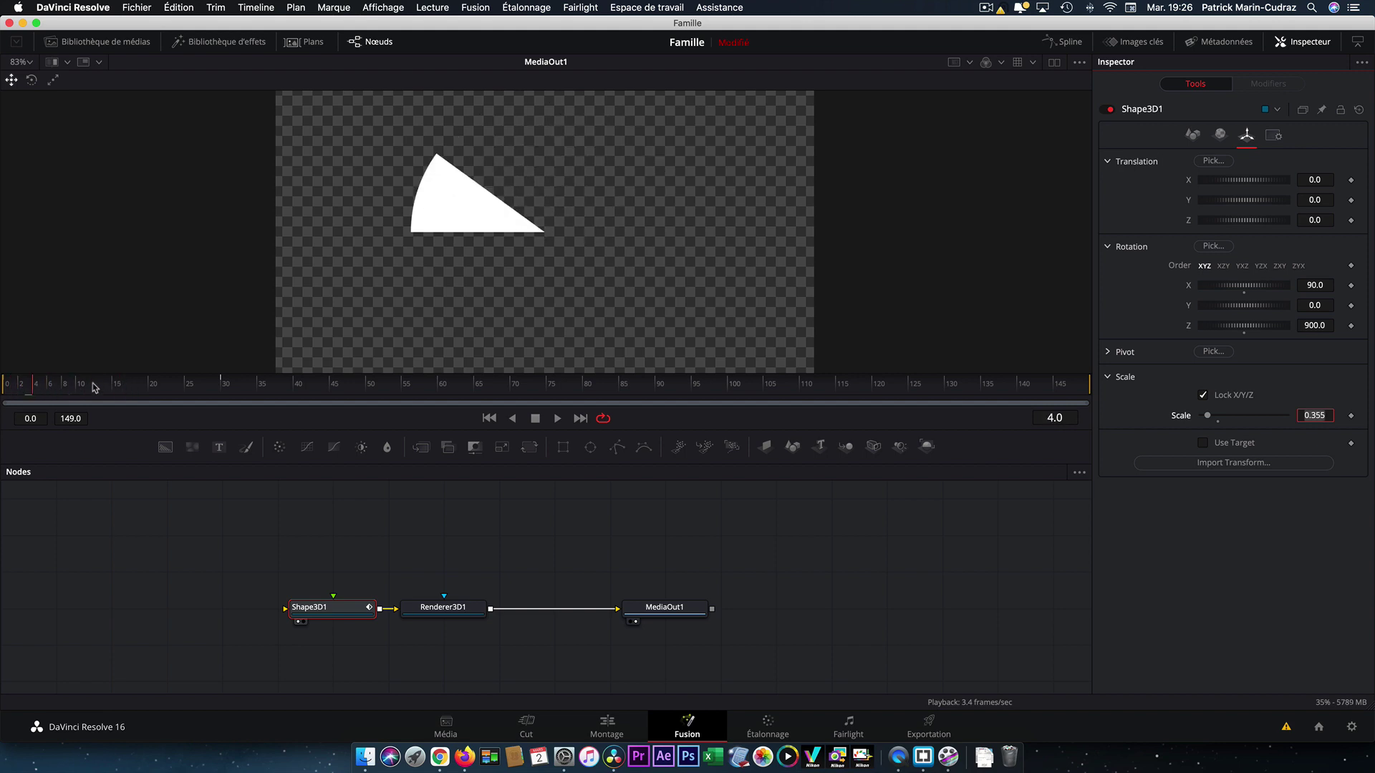
left_click_drag(86, 388, 199, 387)
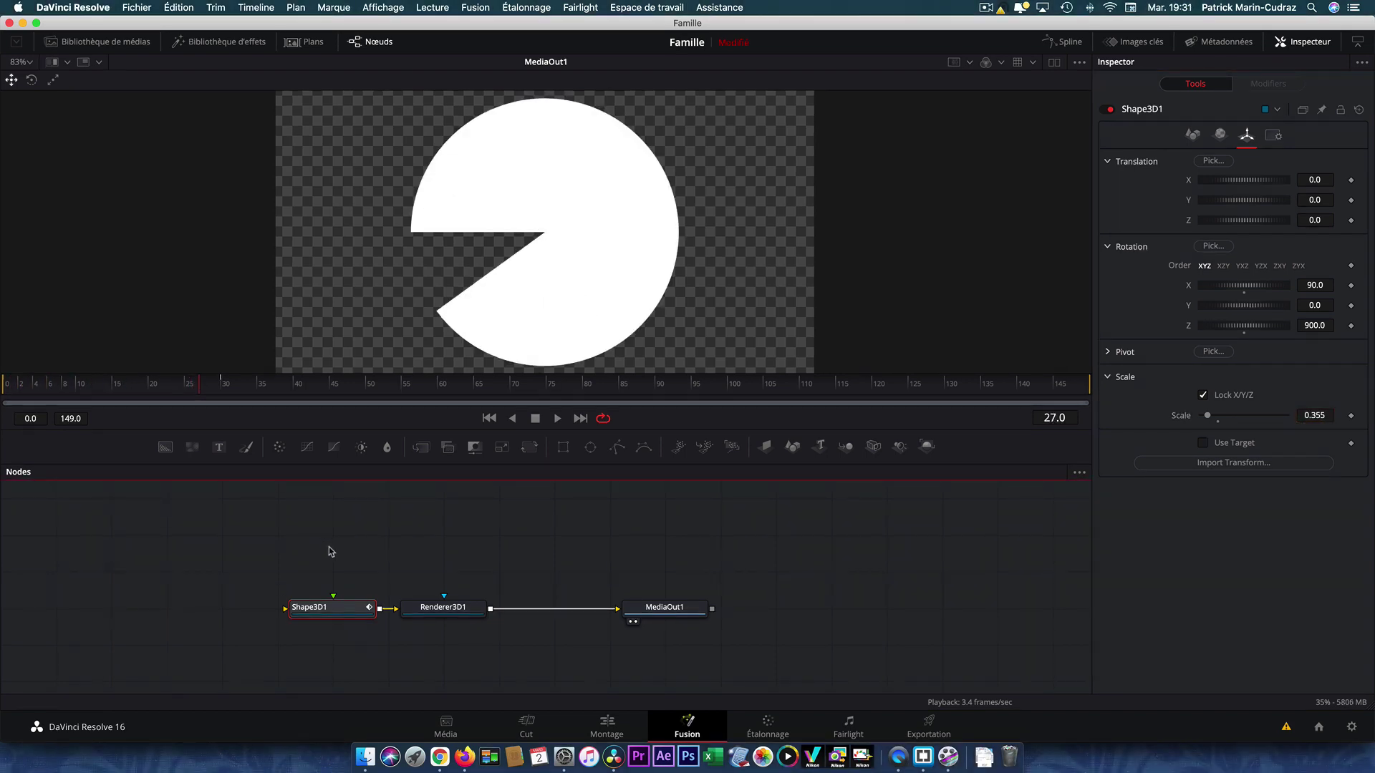
Paste copies of Shape3D1 and Renderer3D1 above the originals, feed Renderer3D1_1 into Merge1, and view Merge1 beside MediaOut1
left_click_drag(326, 558, 451, 630)
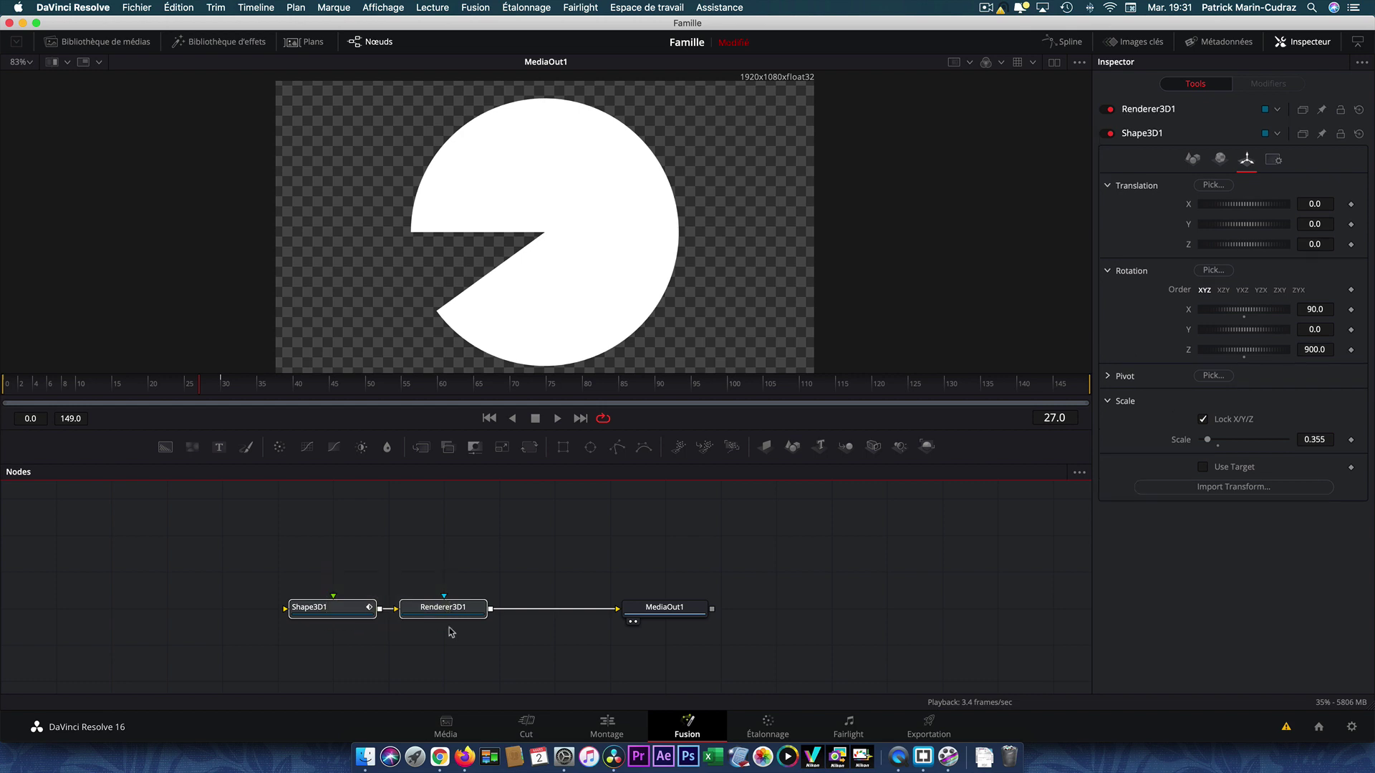
left_click(476, 533)
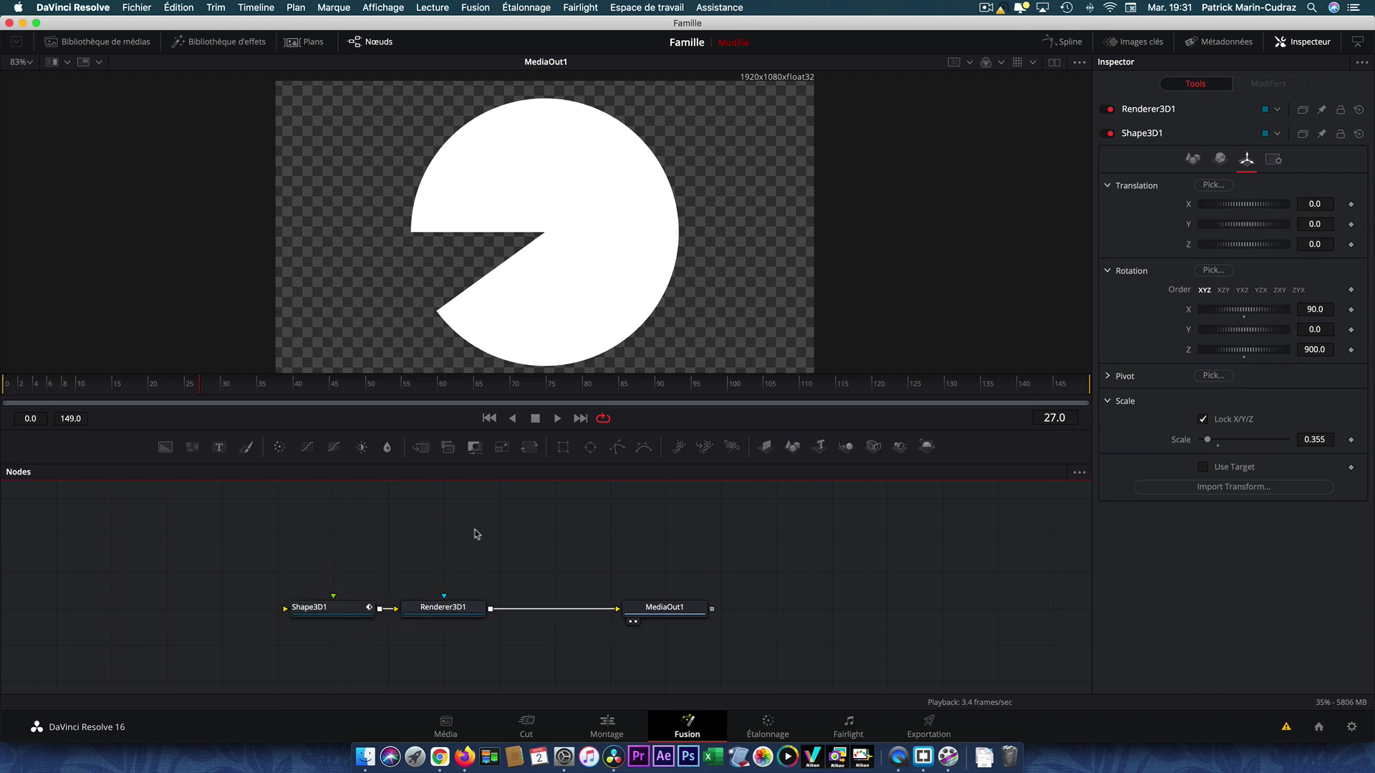
key("ctrl+v")
left_click_drag(518, 550, 358, 554)
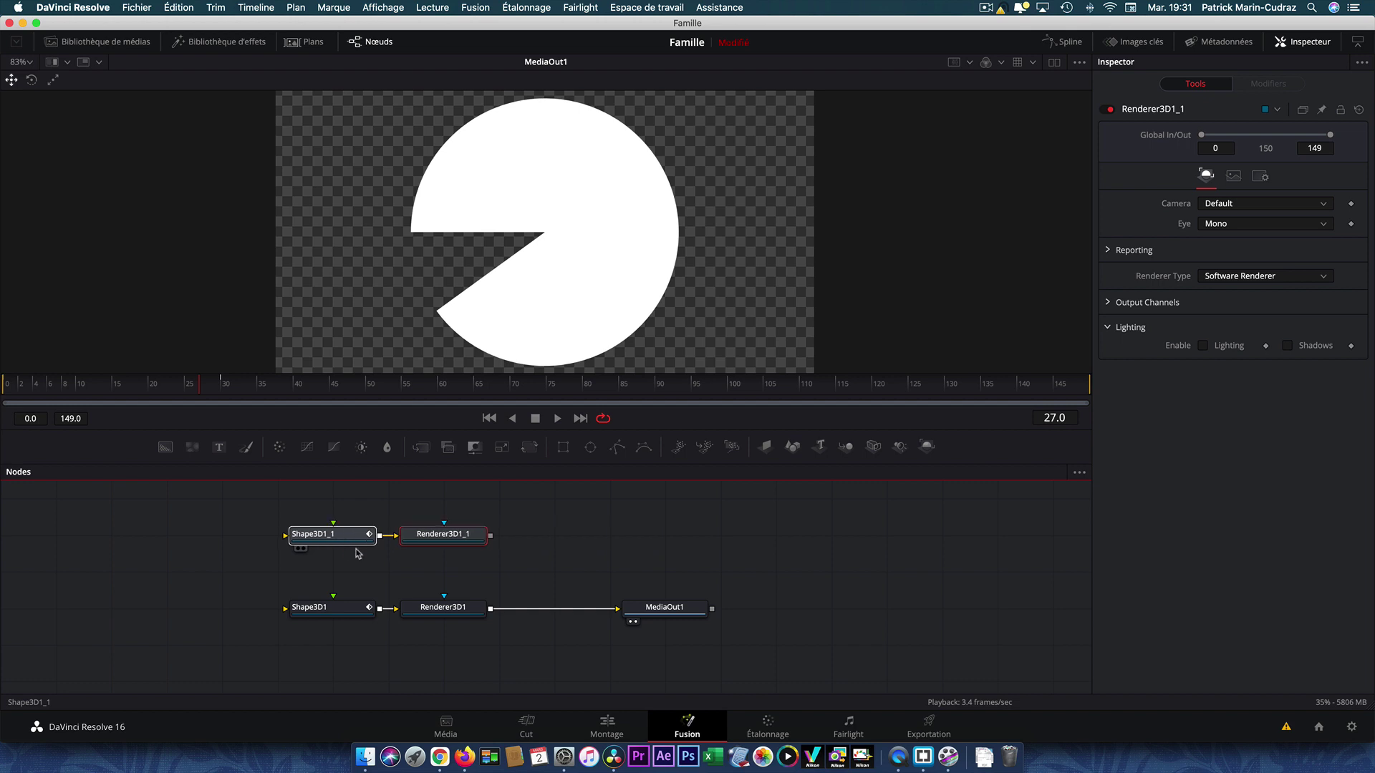
left_click(358, 539)
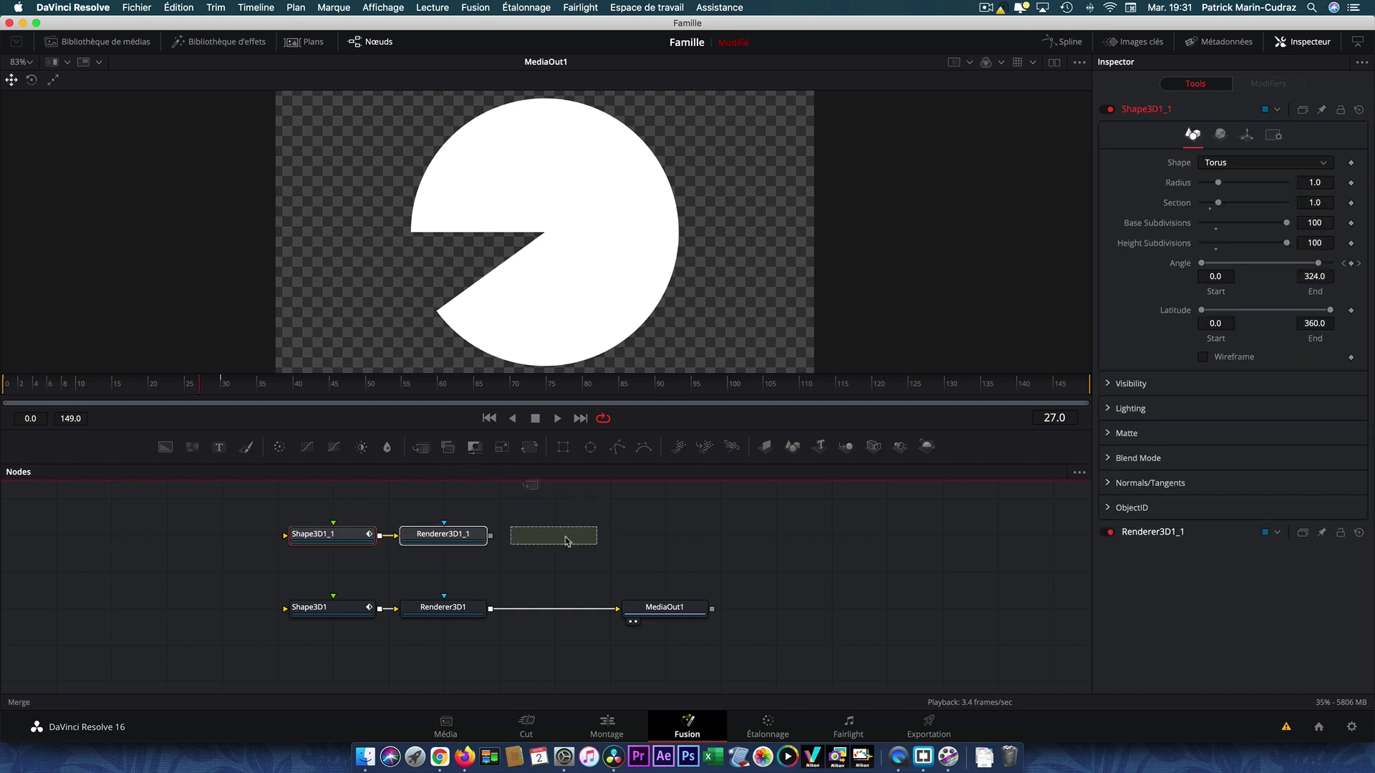
left_click_drag(424, 450, 558, 541)
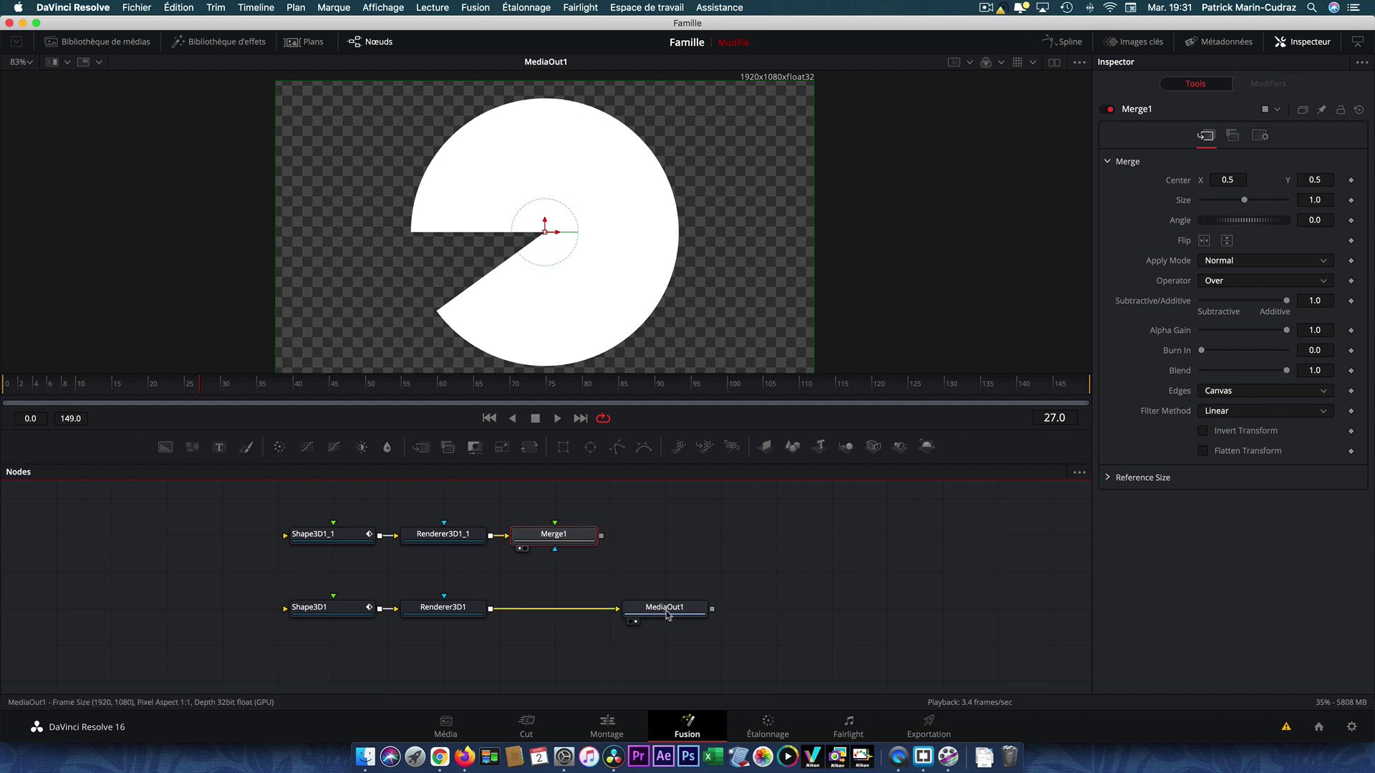
left_click(1054, 62)
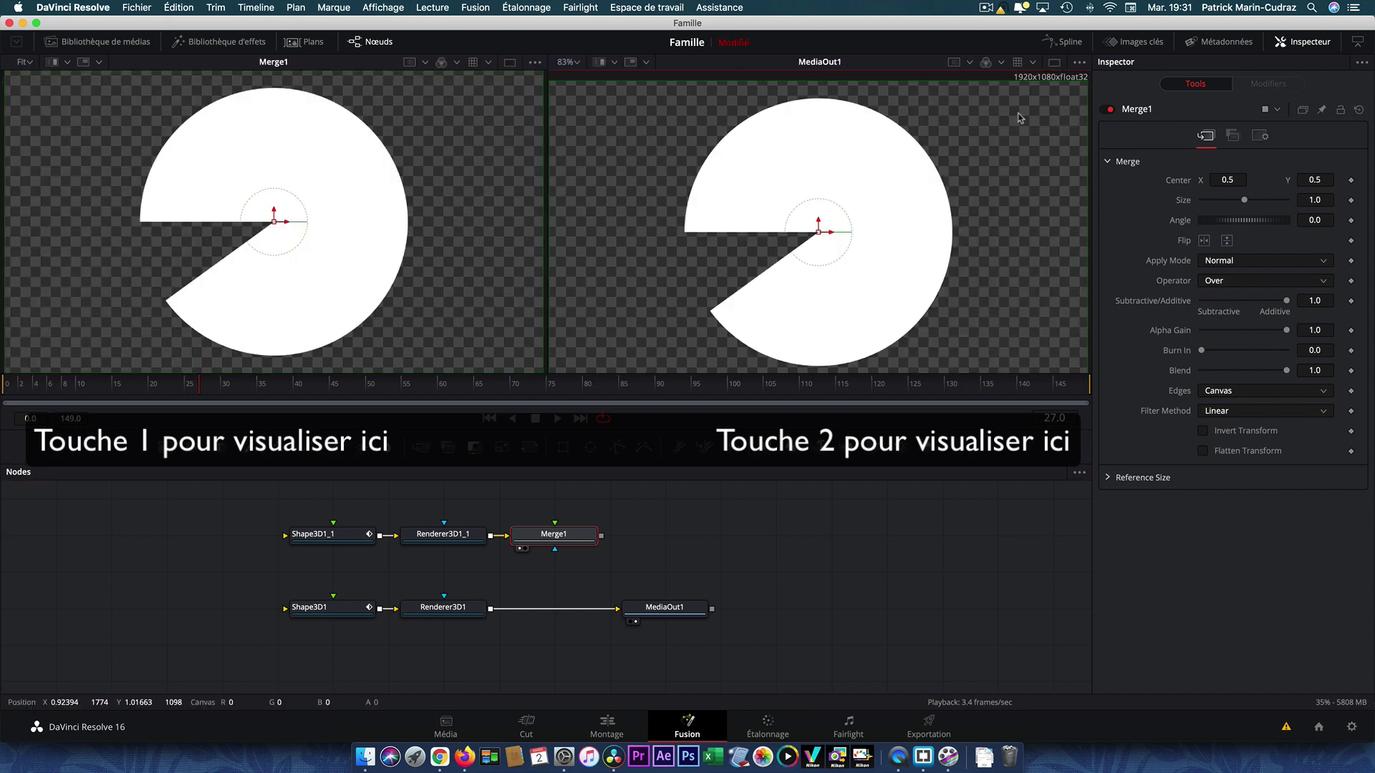
Give Shape3D1_1 a teal diffuse colour in its Material settings
left_click(336, 539)
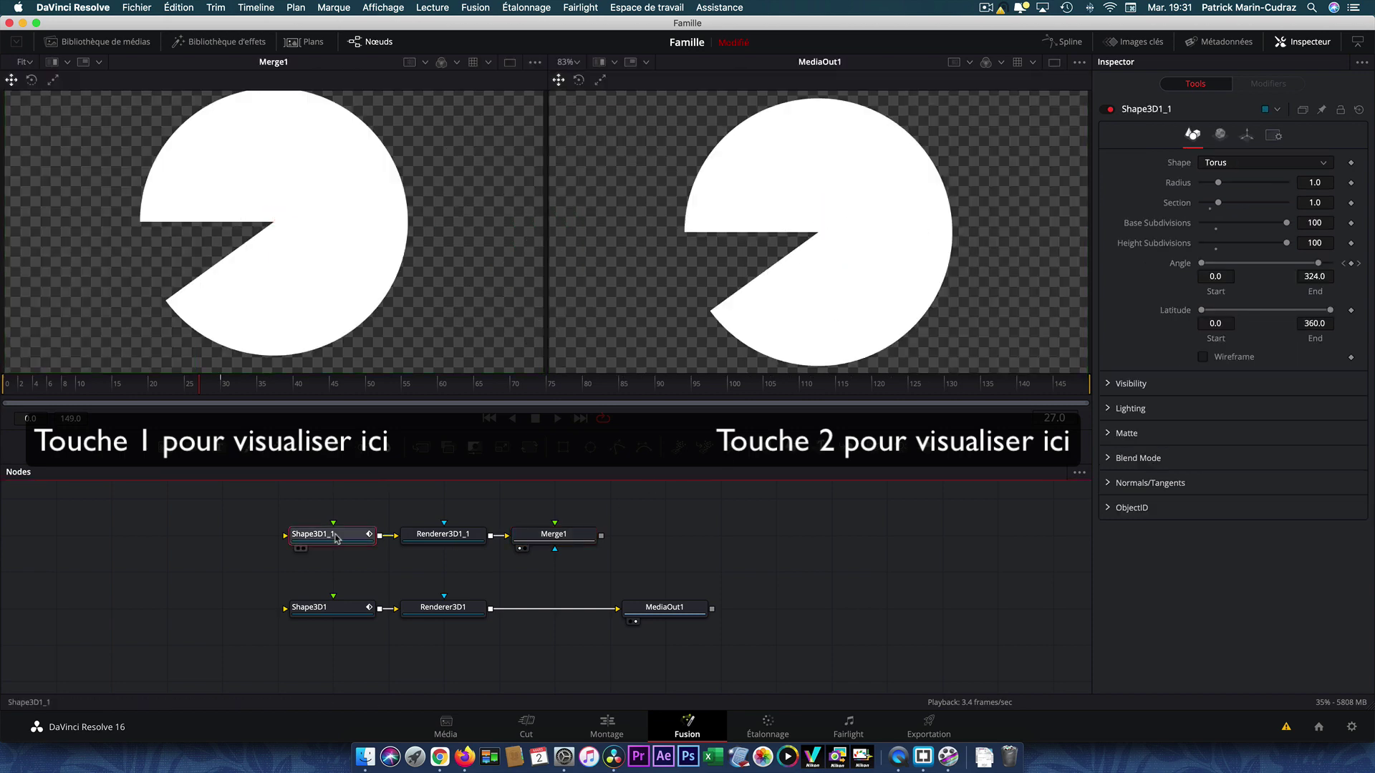
left_click(1223, 135)
left_click_drag(1254, 214, 1330, 243)
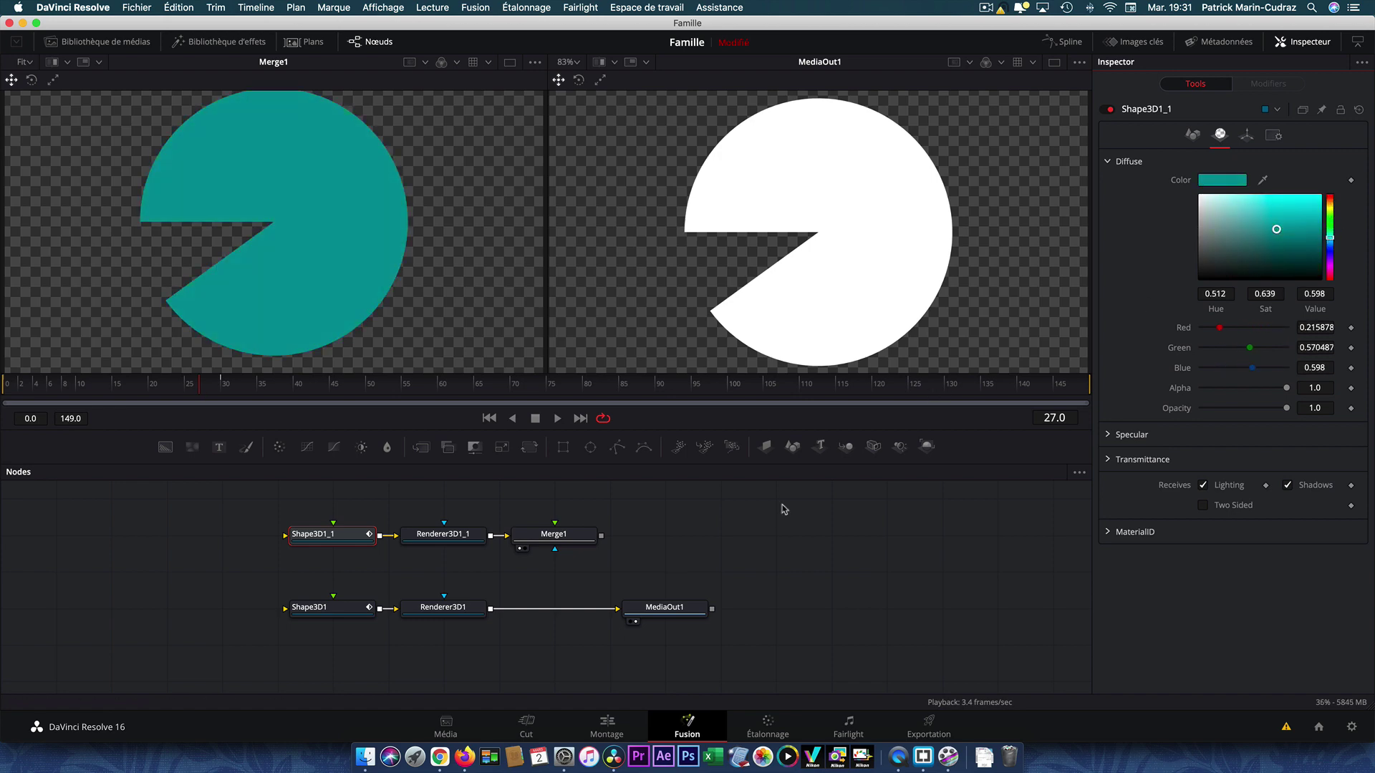
left_click(326, 546)
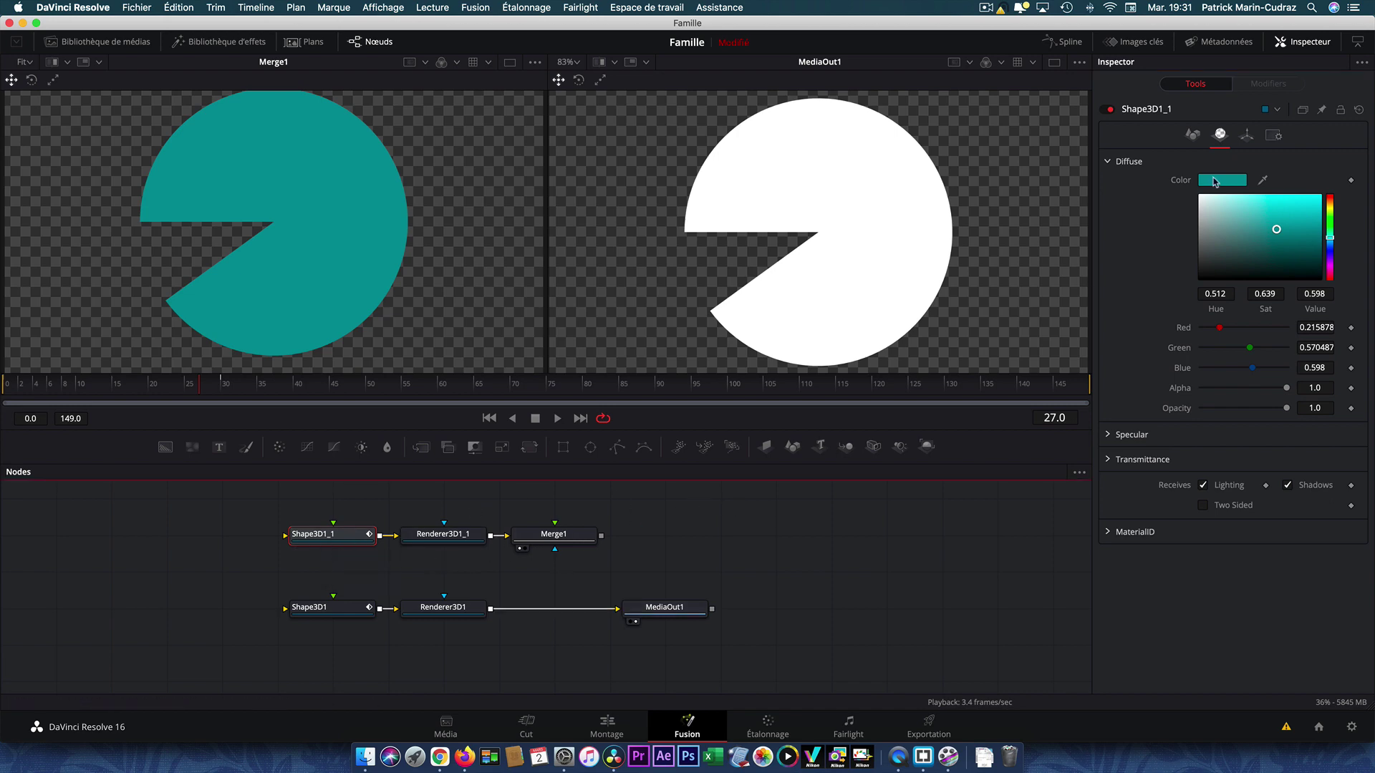
left_click(1193, 136)
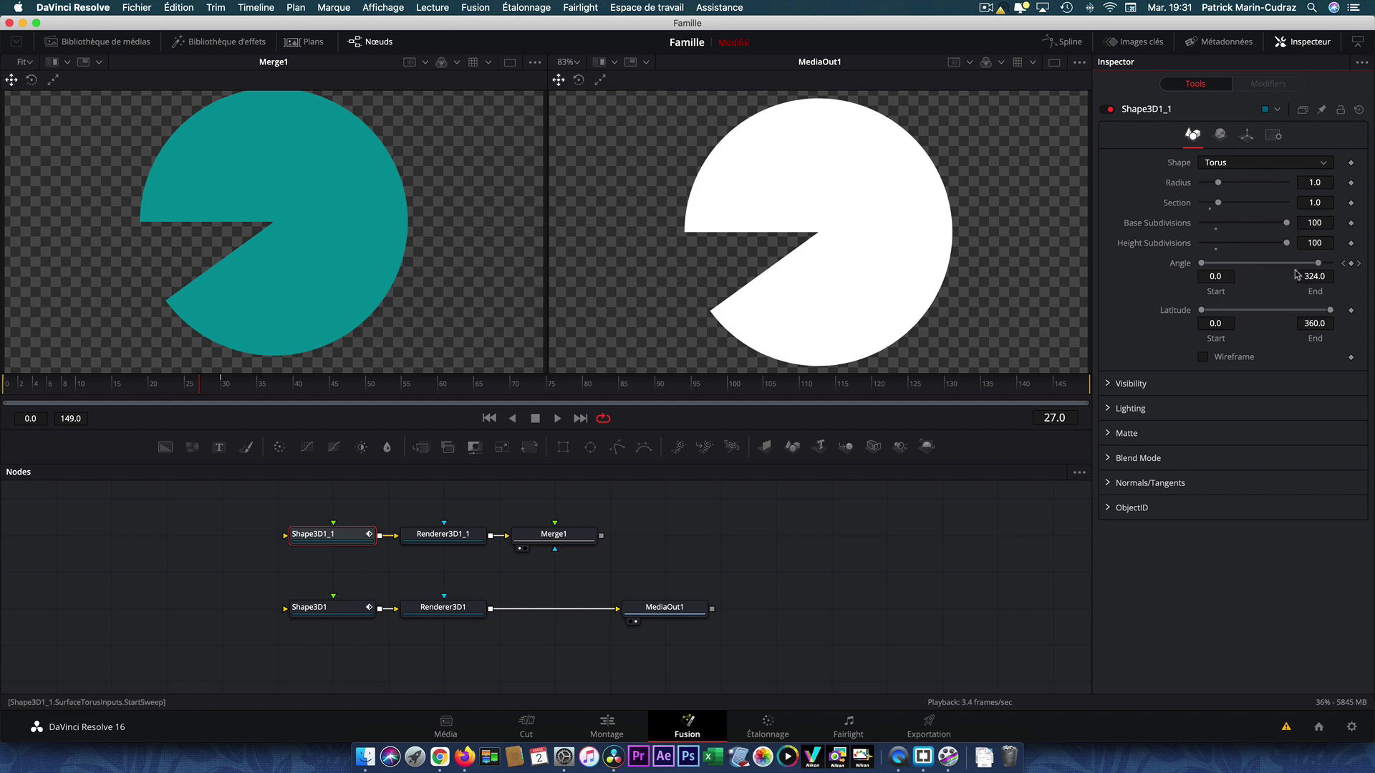
Set the teal torus Section to 0.433 and Angle End to 46, then layer Merge1 over the white disc via Merge2
left_click(1324, 202)
left_click_drag(1220, 203, 1210, 204)
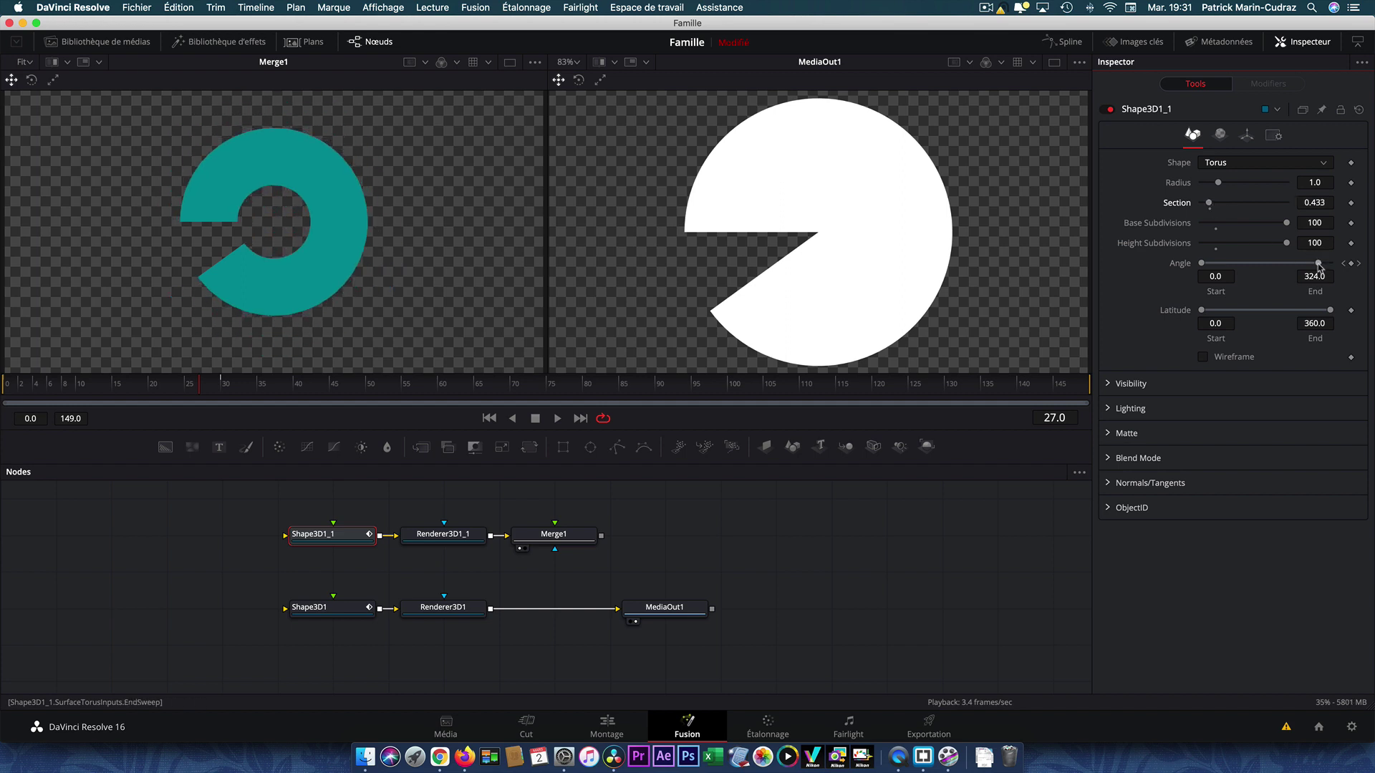
left_click_drag(1319, 264, 1225, 276)
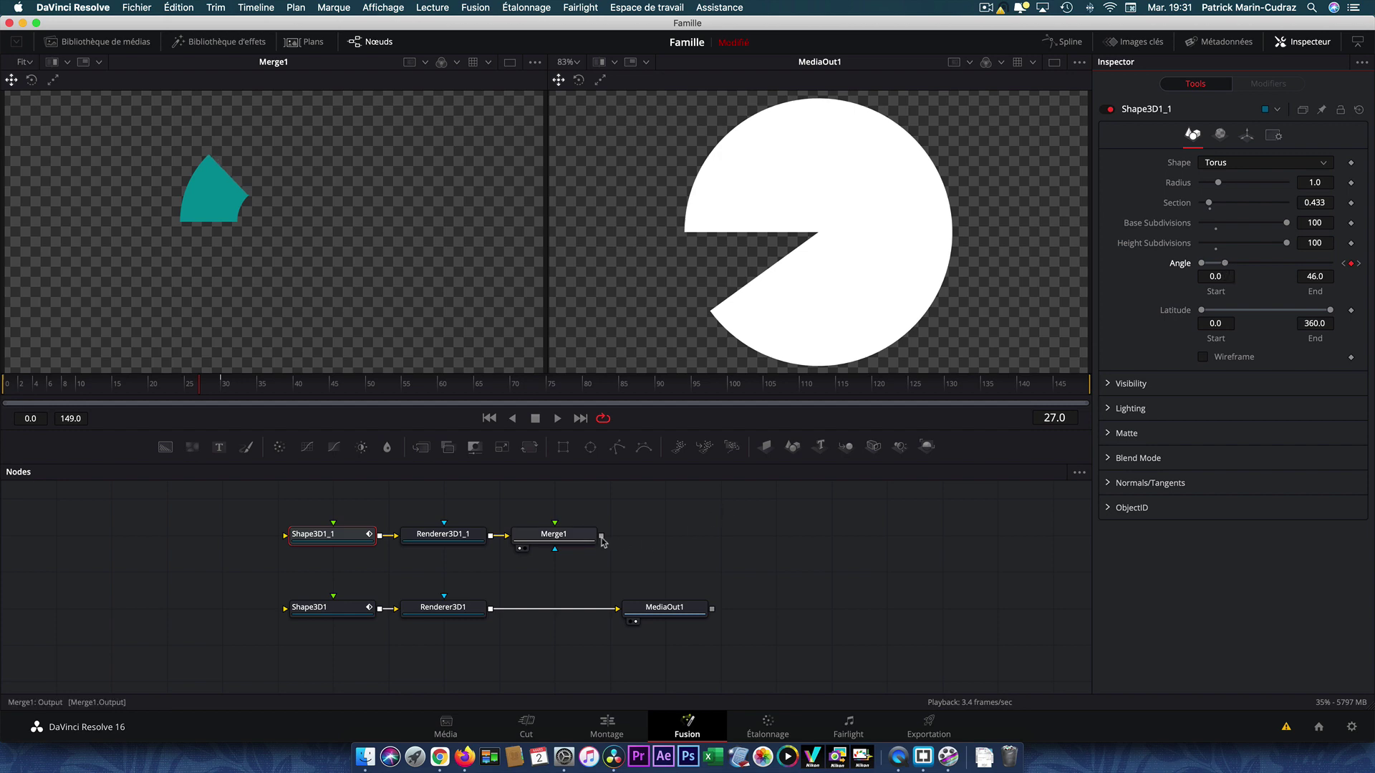
left_click_drag(602, 537, 492, 610)
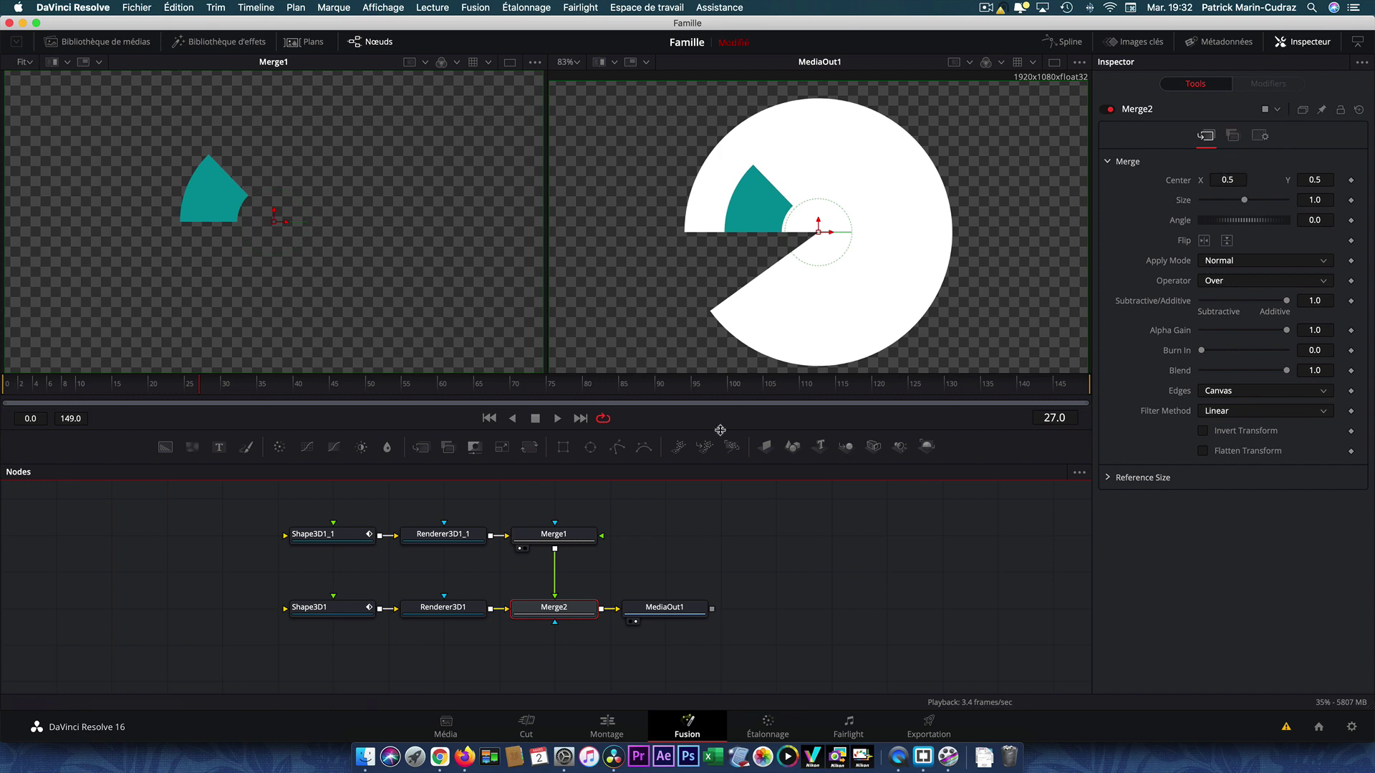
Raise Shape3D1_1's Z rotation from 900 to 993.9, swinging the teal ring to the disc's lower left
left_click(355, 539)
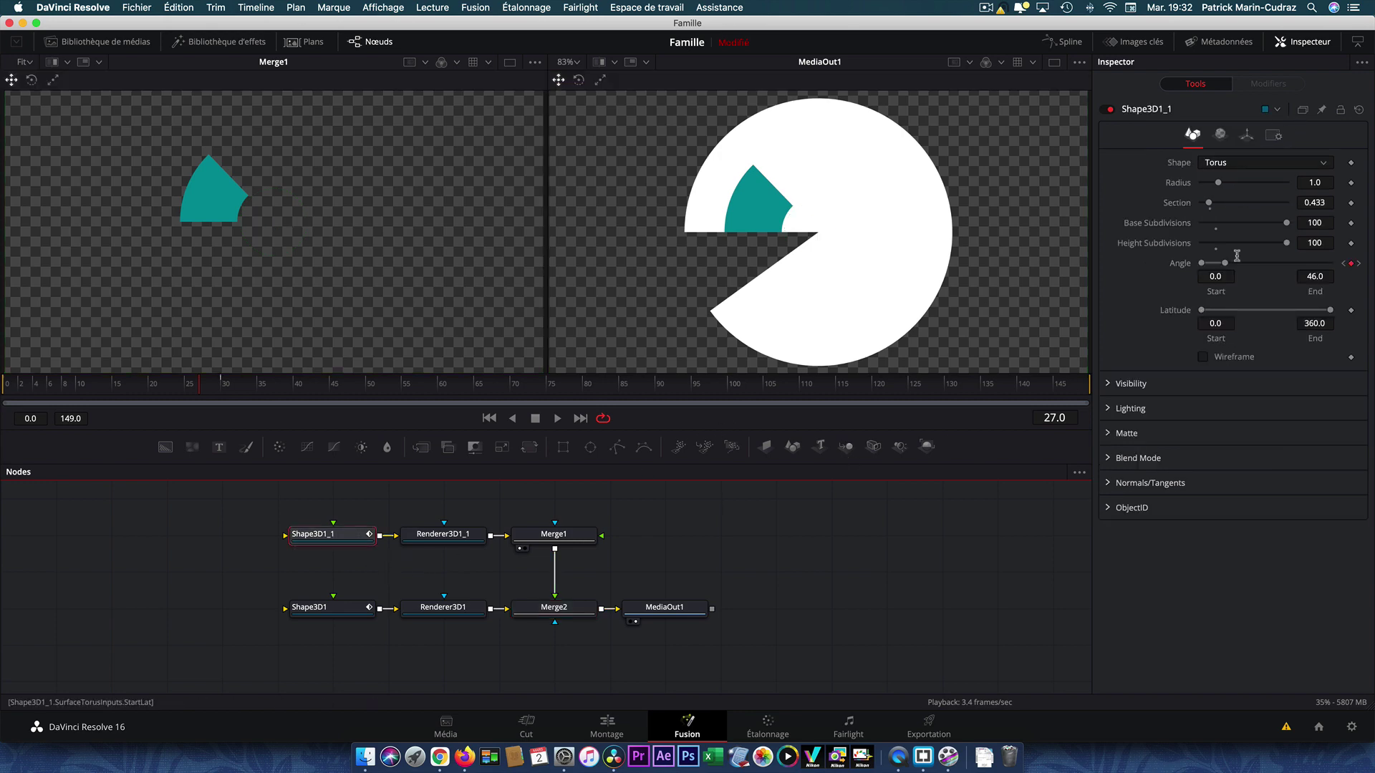
left_click(1247, 136)
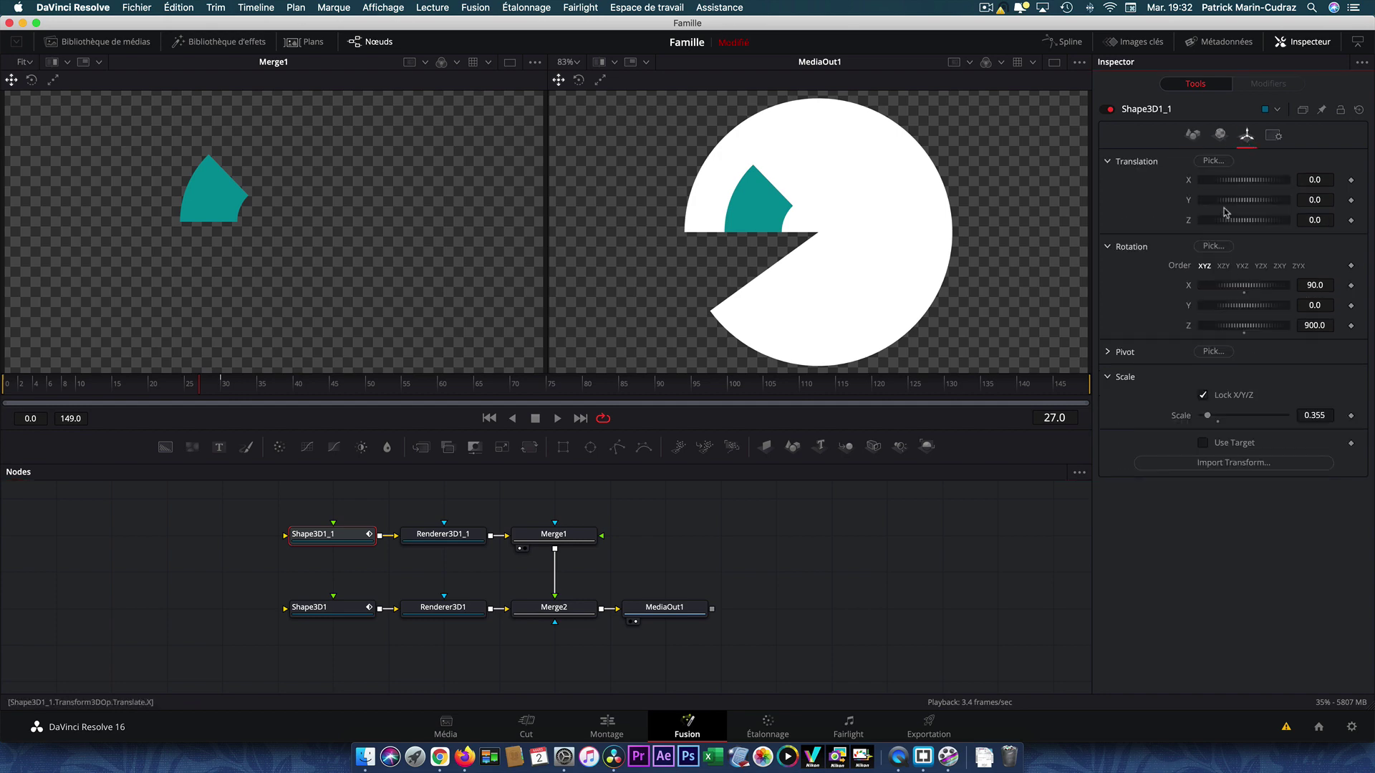
left_click_drag(1248, 328, 1313, 316)
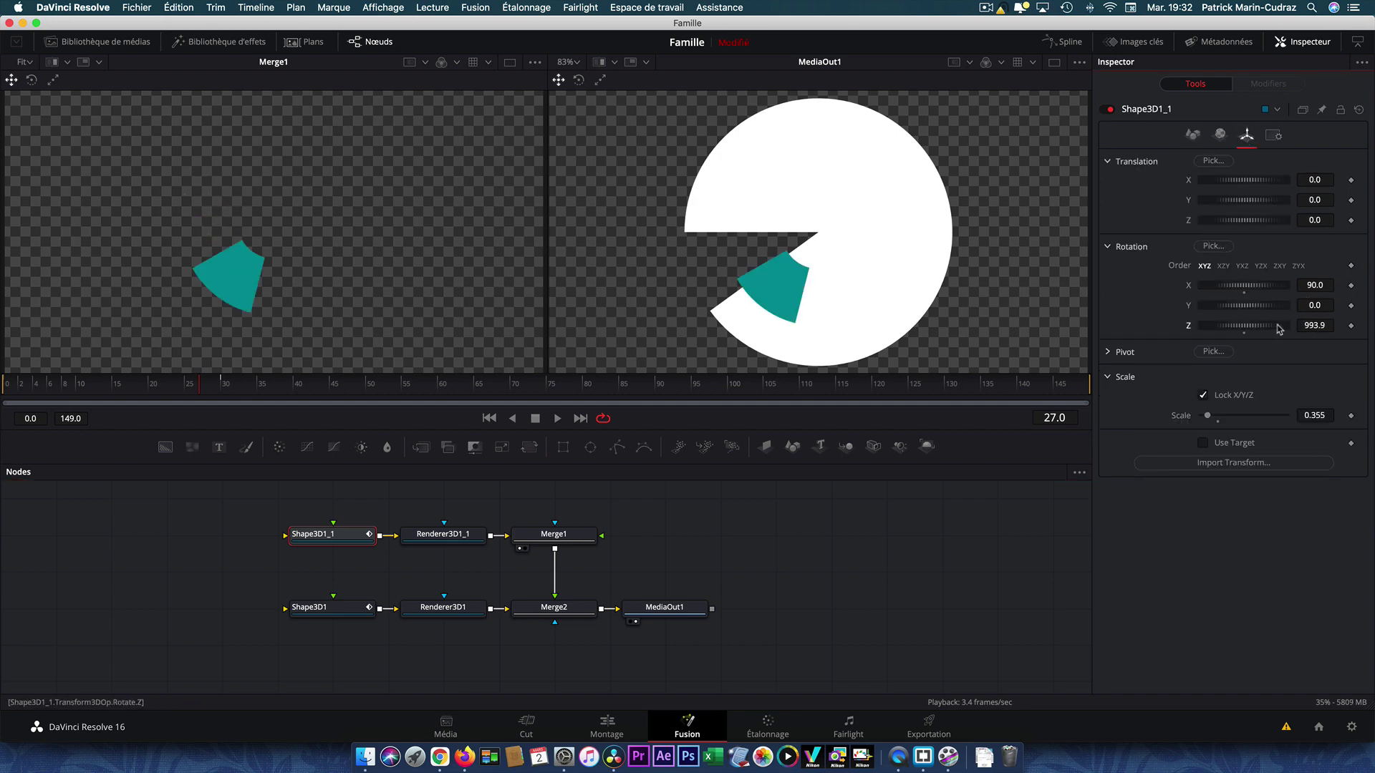